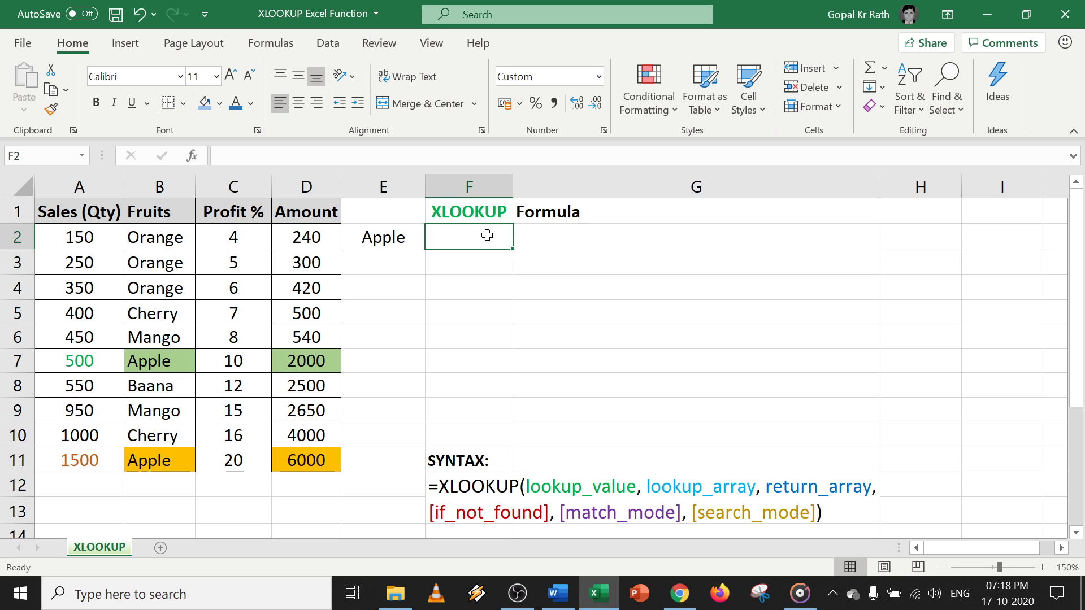
Enter =XLOOKUP(E2,B:B,D:D) in F2 so Apple returns its Amount, 2,000.
{"action": "type", "text": "=xl"}
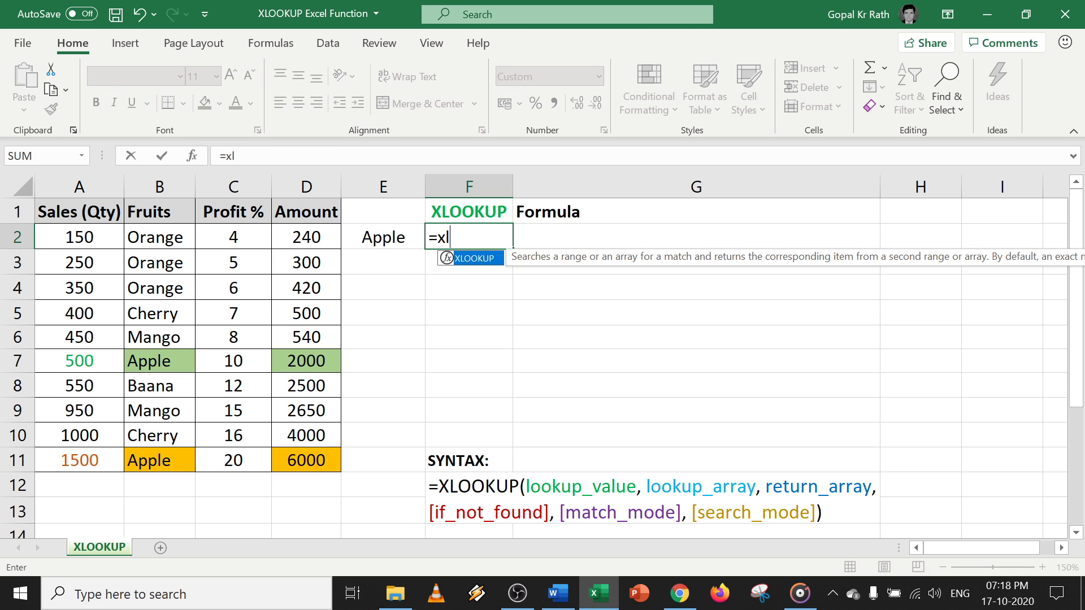
{"action": "key", "text": "Tab"}
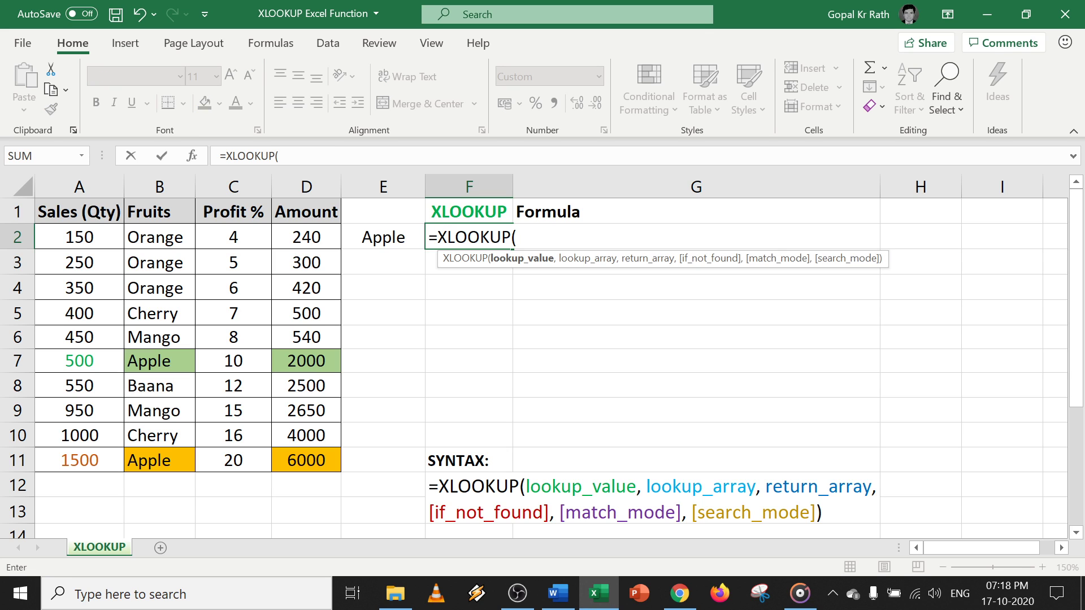
{"action": "left_click", "coordinate": [385, 241]}
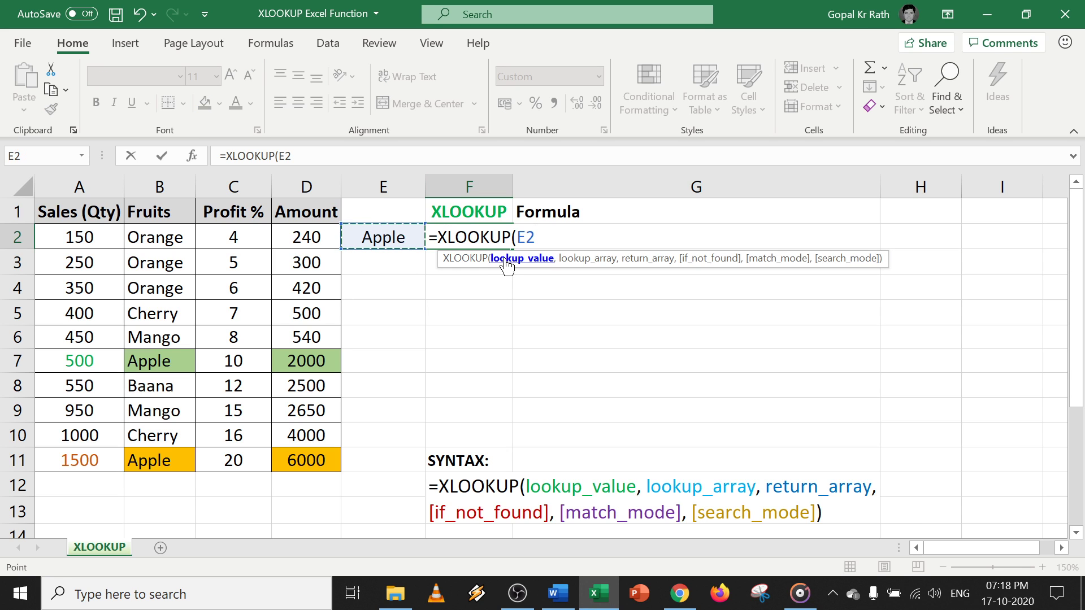
{"action": "type", "text": ","}
{"action": "left_click", "coordinate": [156, 183]}
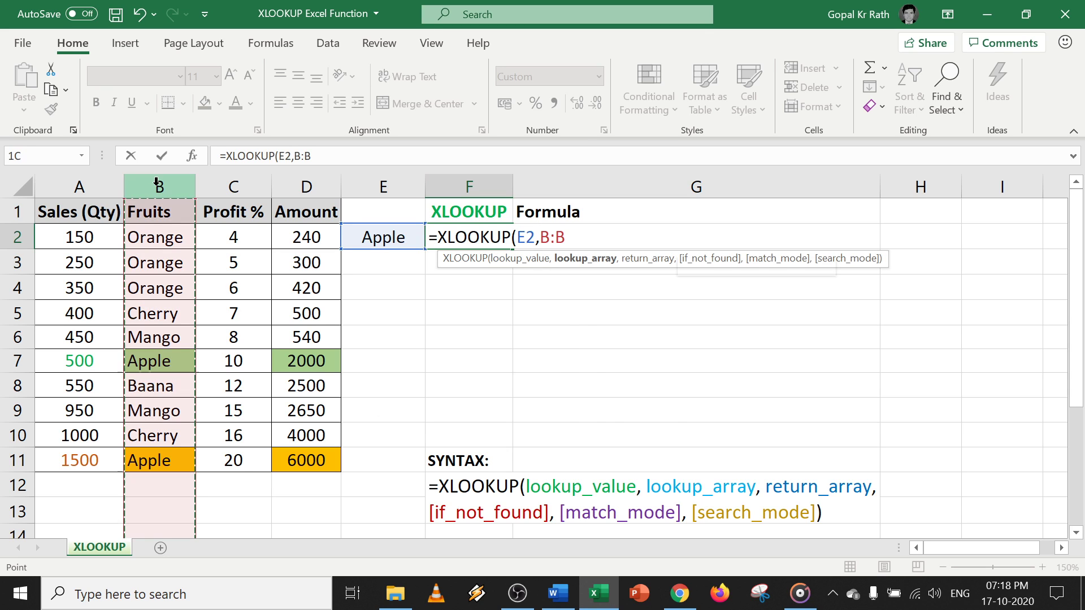
{"action": "type", "text": ","}
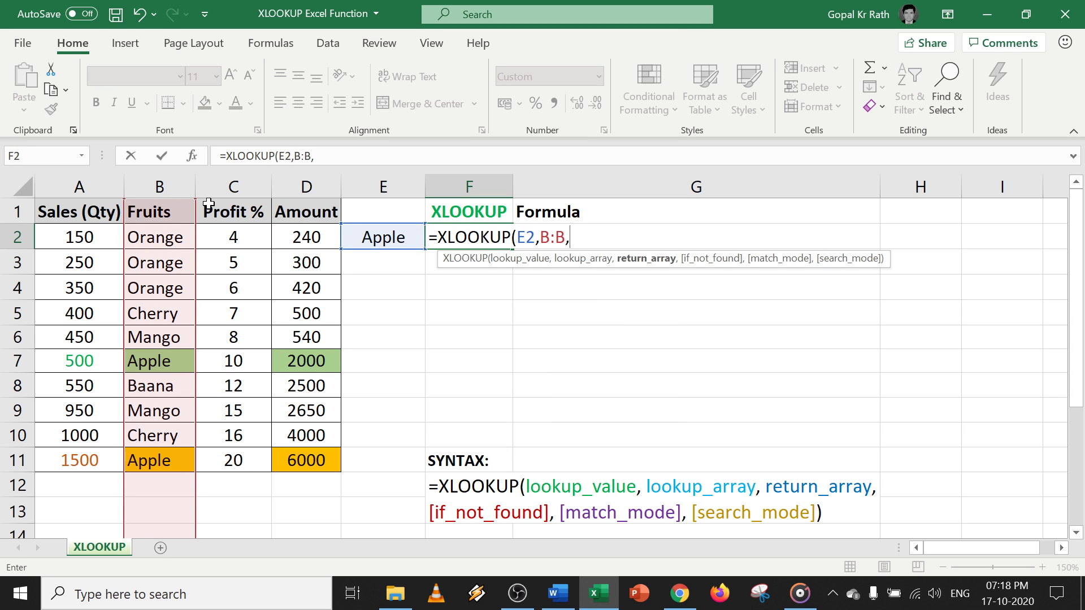
{"action": "left_click", "coordinate": [316, 184]}
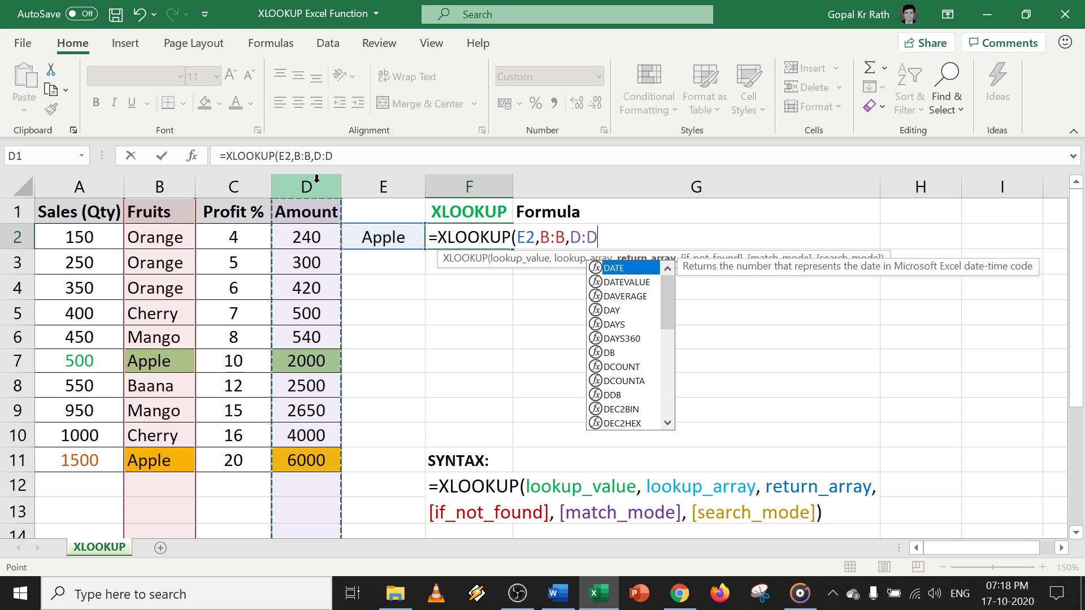
{"action": "type", "text": ")"}
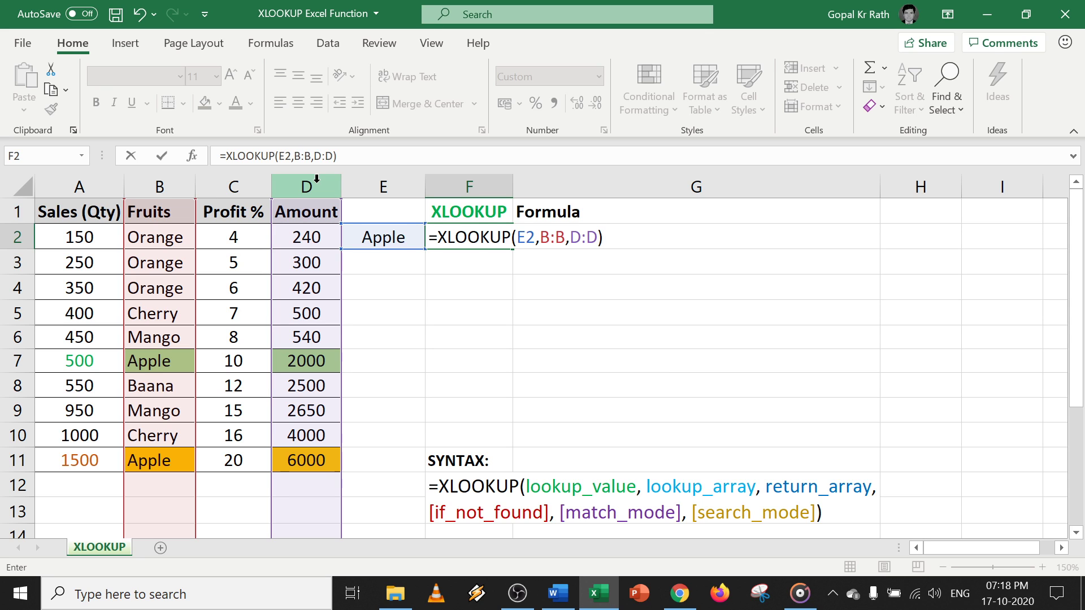
{"action": "key", "text": "Return"}
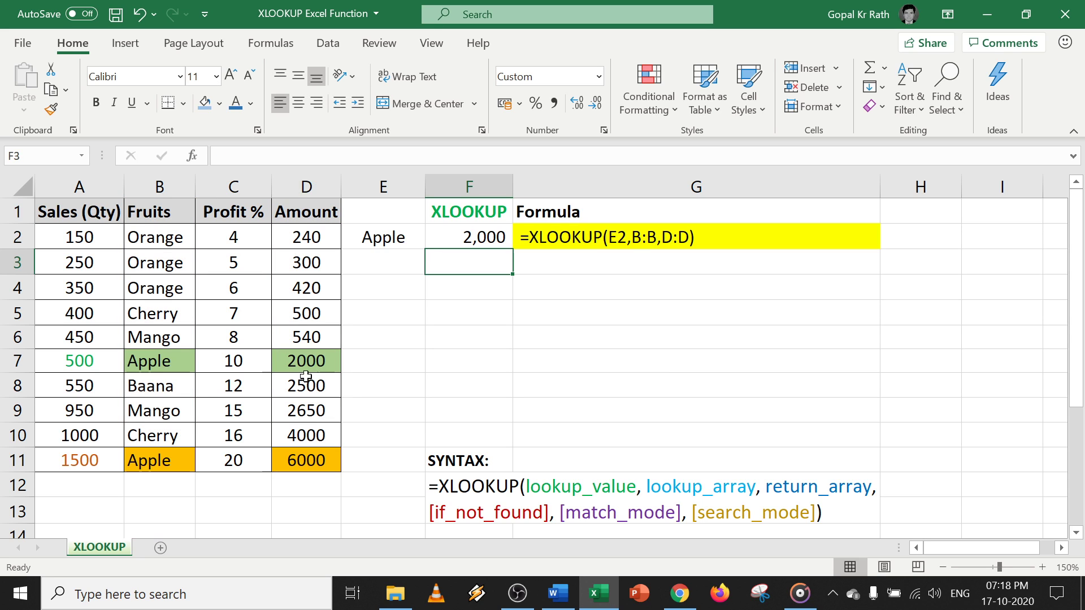
{"action": "left_click", "coordinate": [474, 240]}
{"action": "key", "text": "F2"}
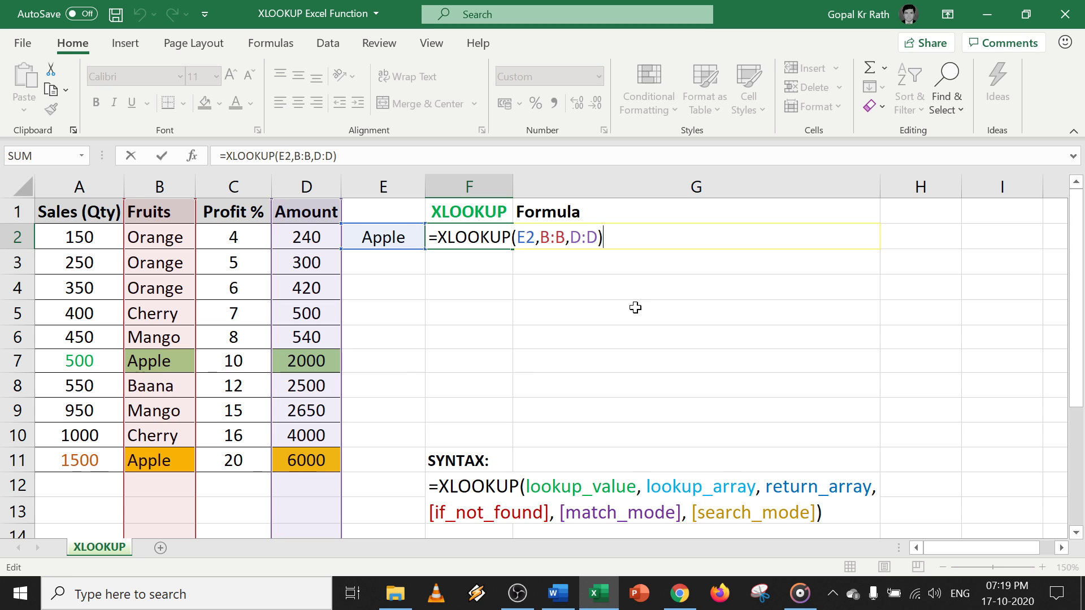
Enter Apple1 as the new lookup value in E3.
{"action": "key", "text": "Return"}
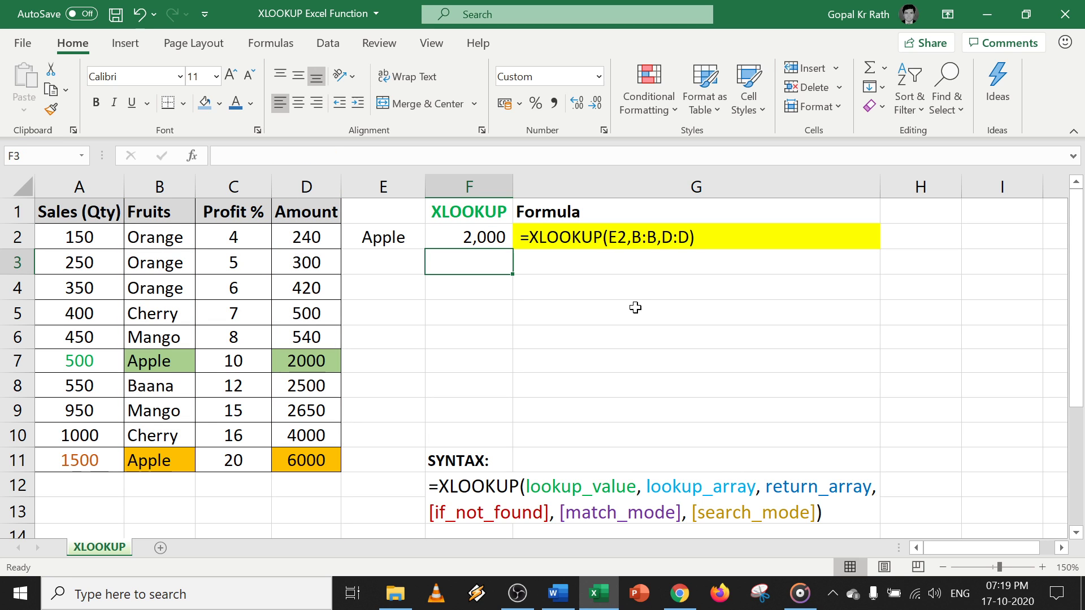
{"action": "left_click", "coordinate": [385, 263]}
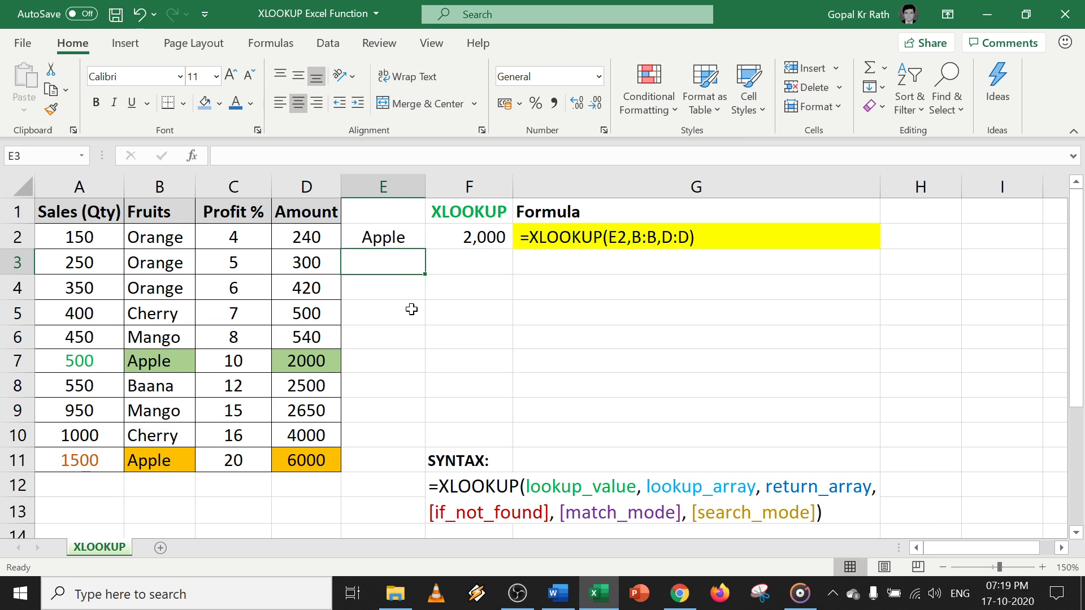
{"action": "type", "text": "Apple1"}
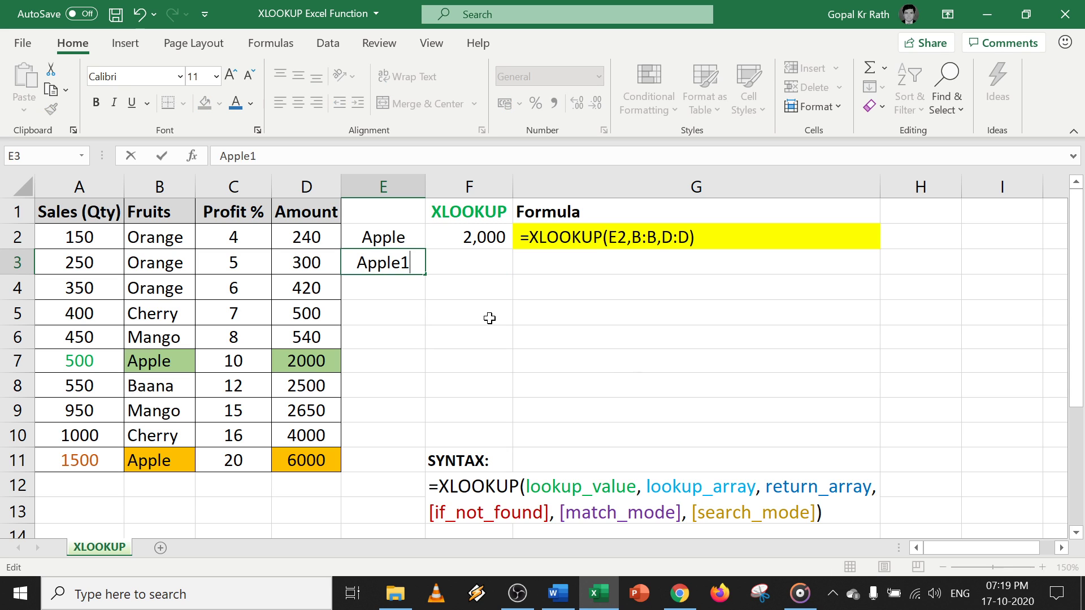
{"action": "key", "text": "Return"}
Fill the lookup into F3 and add 0 as if_not_found: =XLOOKUP(E3,B:B,D:D,0).
{"action": "left_click", "coordinate": [481, 262]}
{"action": "key", "text": "ctrl+d"}
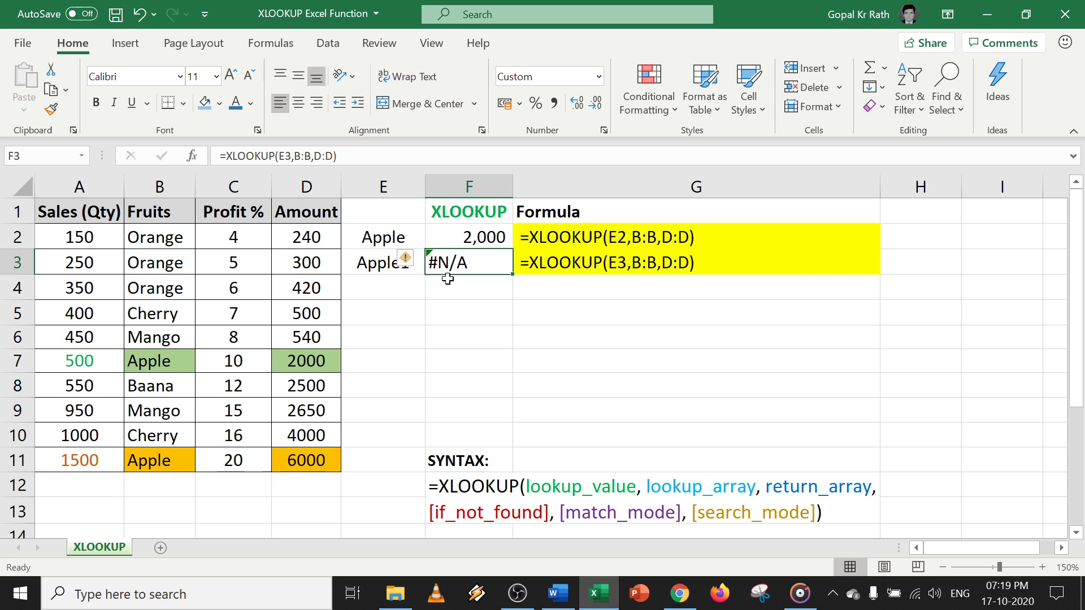
{"action": "key", "text": "F2"}
{"action": "key", "text": "Left"}
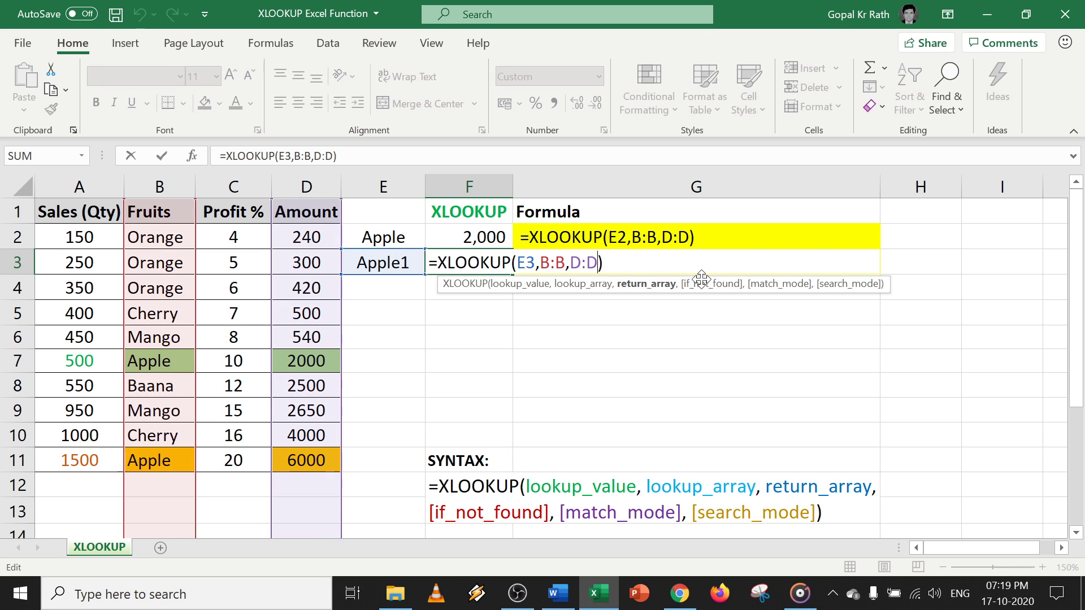
{"action": "type", "text": ","}
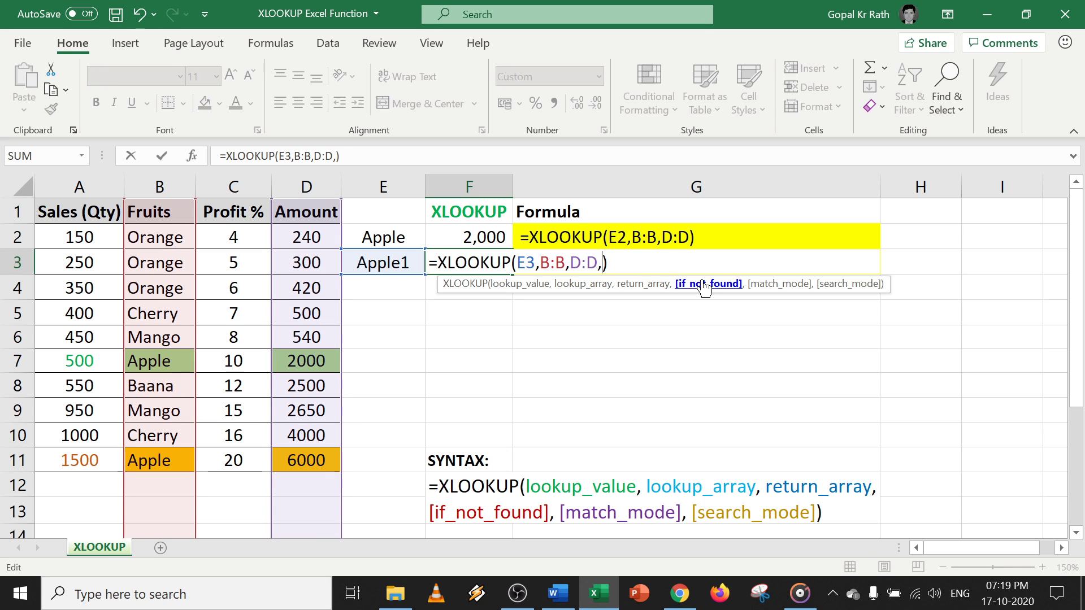
{"action": "type", "text": "0"}
{"action": "key", "text": "Return"}
{"action": "key", "text": "Up"}
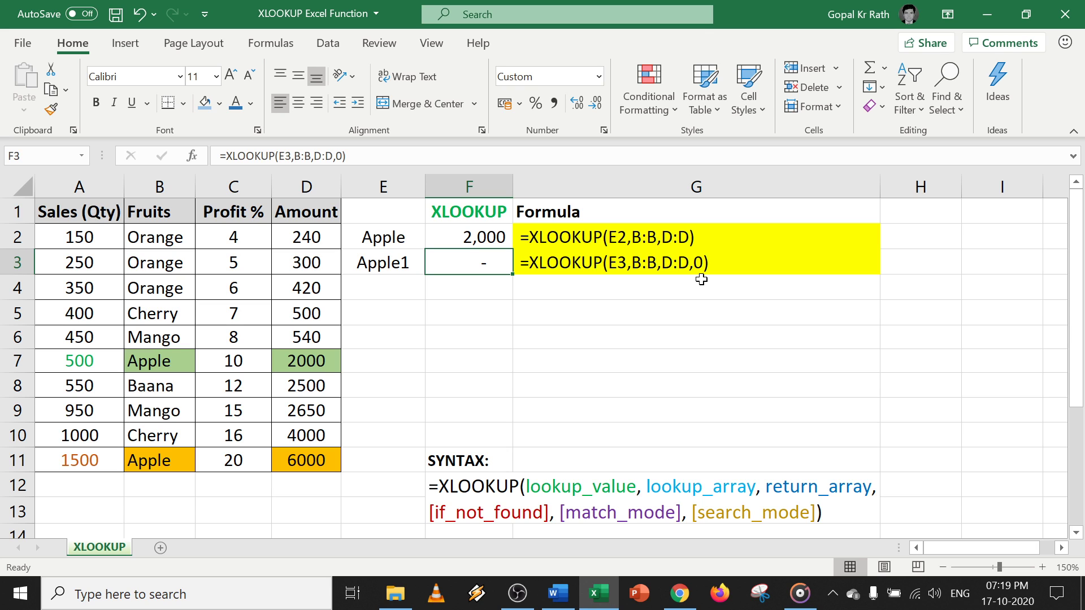
{"action": "key", "text": "F2"}
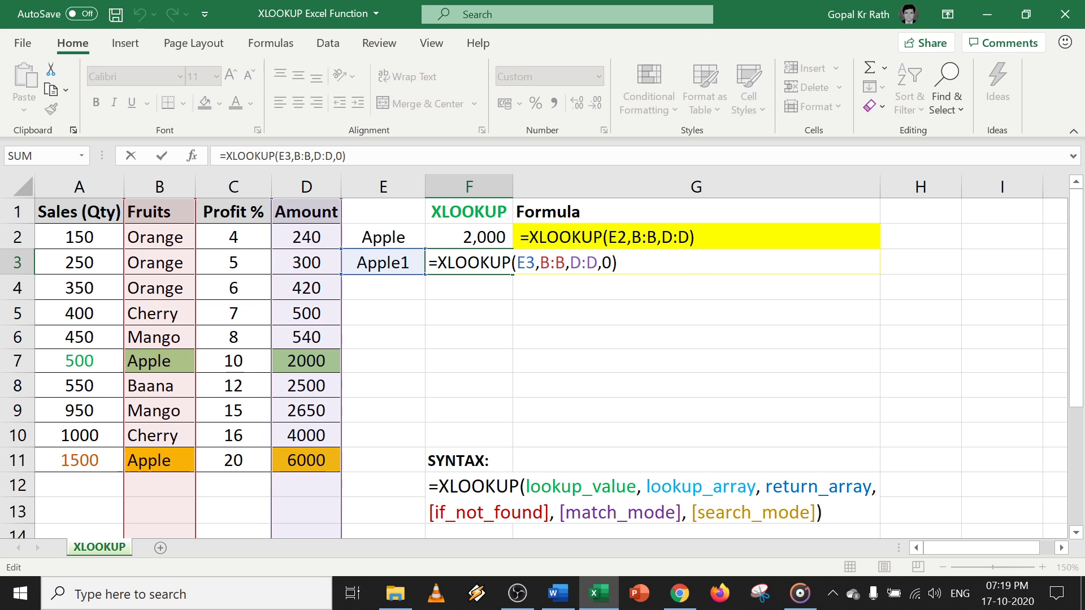
{"action": "key", "text": "Return"}
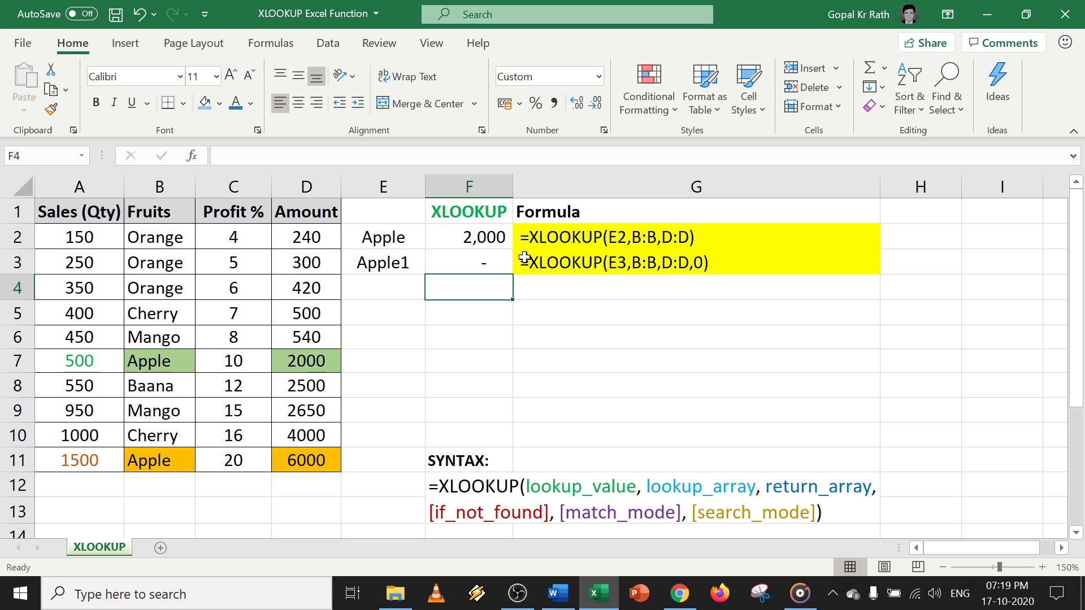
Fill row 3 down into E4:F4 and change F4's fallback from 0 to "not found".
{"action": "left_click", "coordinate": [394, 287]}
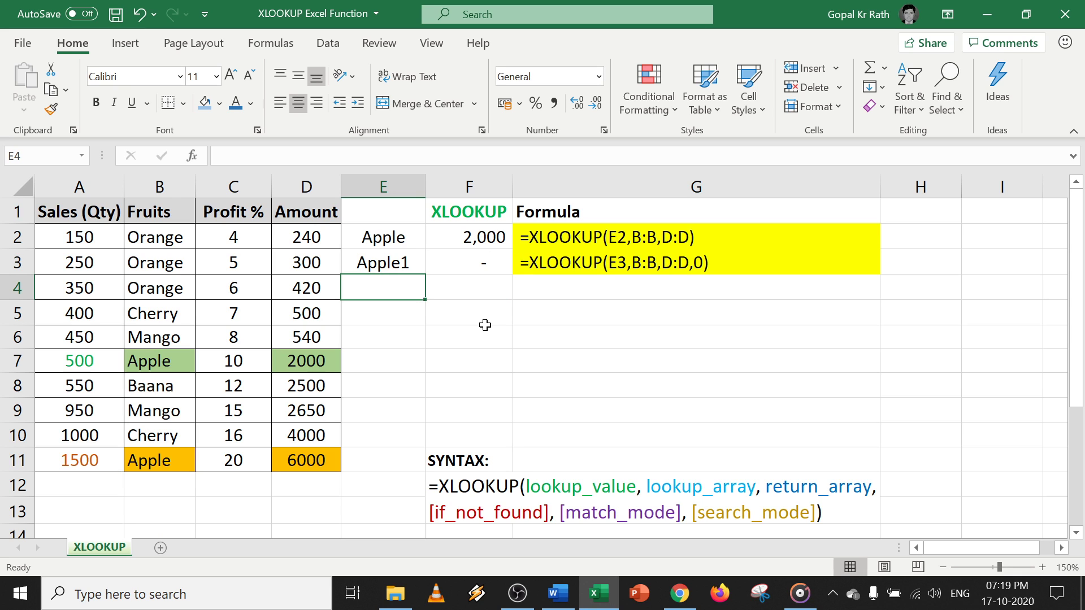
{"action": "key", "text": "ctrl+d"}
{"action": "left_click", "coordinate": [475, 287]}
{"action": "key", "text": "ctrl+d"}
{"action": "key", "text": "F2"}
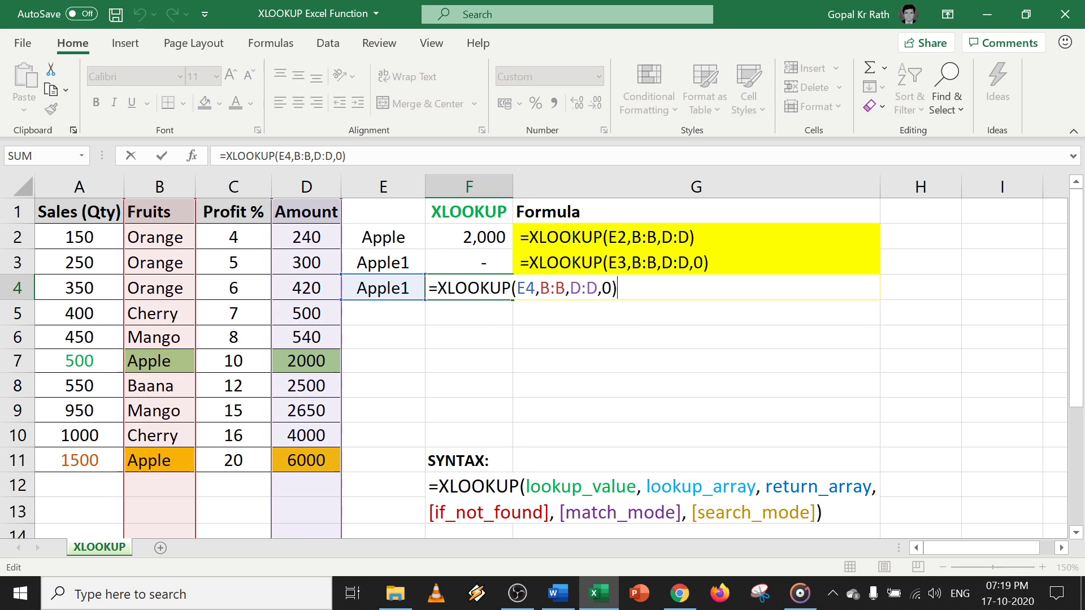
{"action": "key", "text": "Left"}
{"action": "key", "text": "BackSpace"}
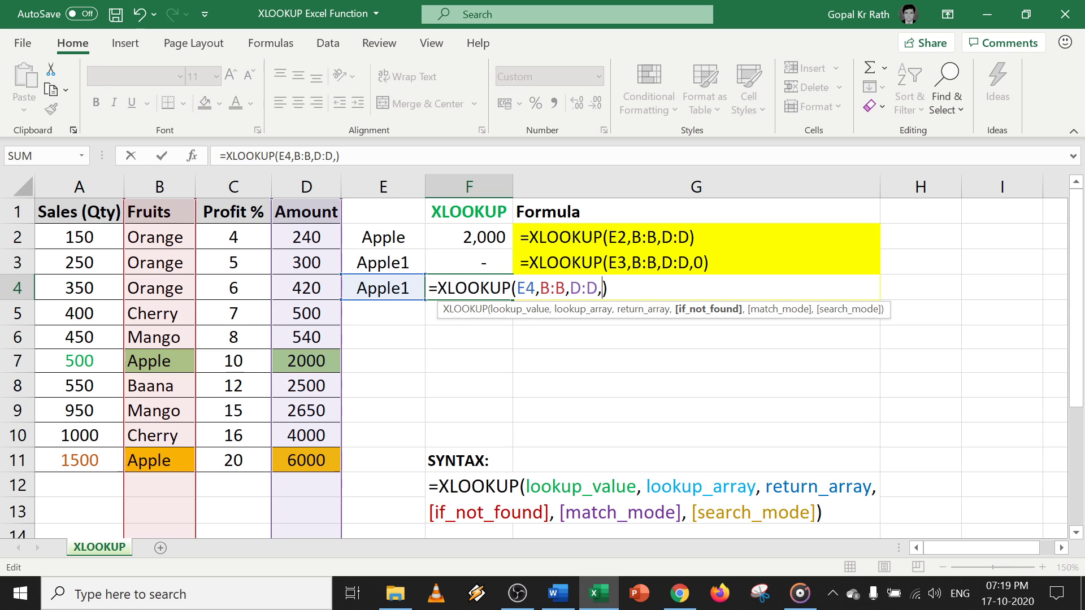
{"action": "type", "text": "\"not fou"}
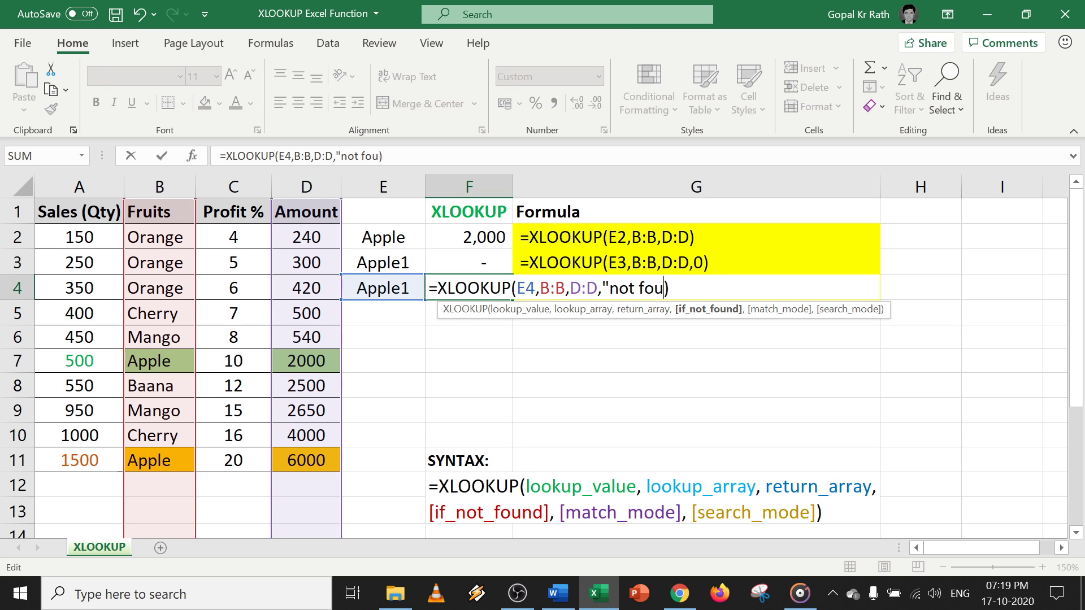
{"action": "type", "text": "nd\""}
{"action": "key", "text": "Return"}
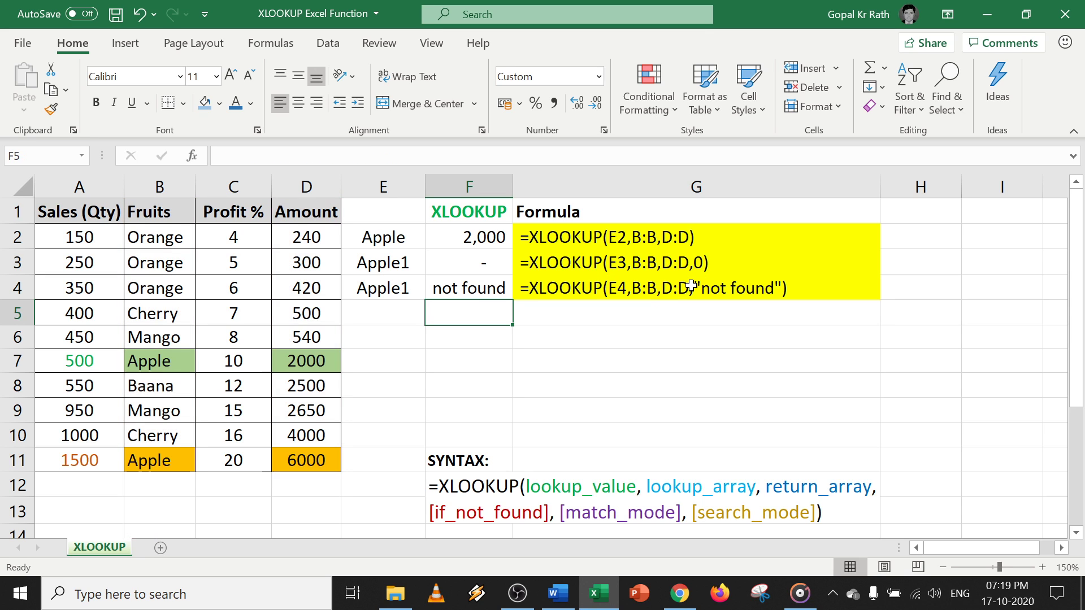
{"action": "left_click", "coordinate": [468, 283]}
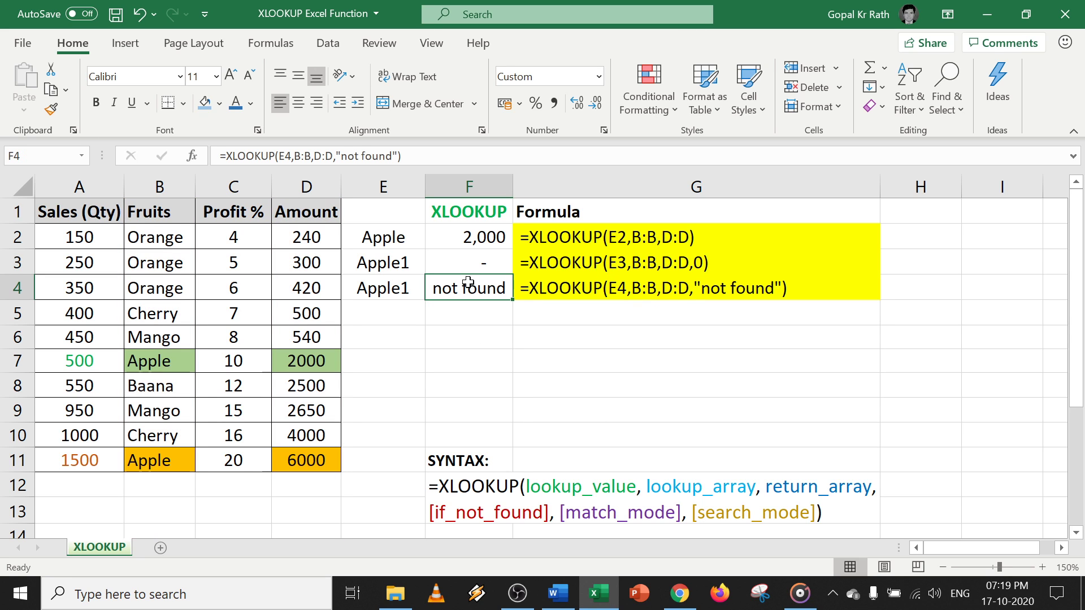
{"action": "left_click", "coordinate": [374, 317]}
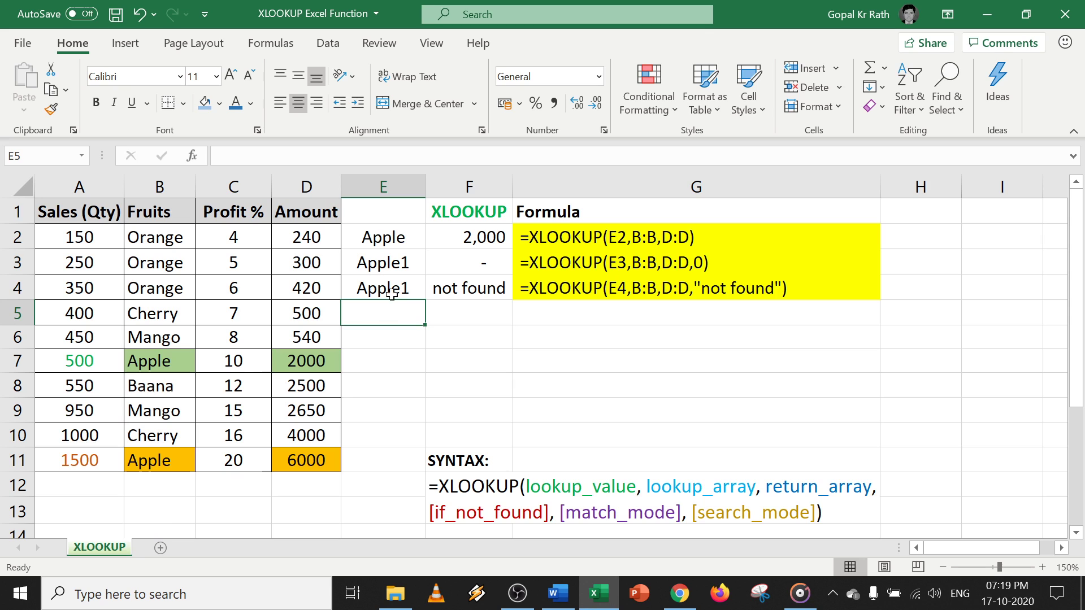
Copy the Apple lookup pair E2:F2 into row 5.
{"action": "left_click_drag", "start_coordinate": [385, 237], "coordinate": [469, 238]}
{"action": "key", "text": "ctrl+c"}
{"action": "left_click", "coordinate": [389, 312]}
{"action": "key", "text": "ctrl+v"}
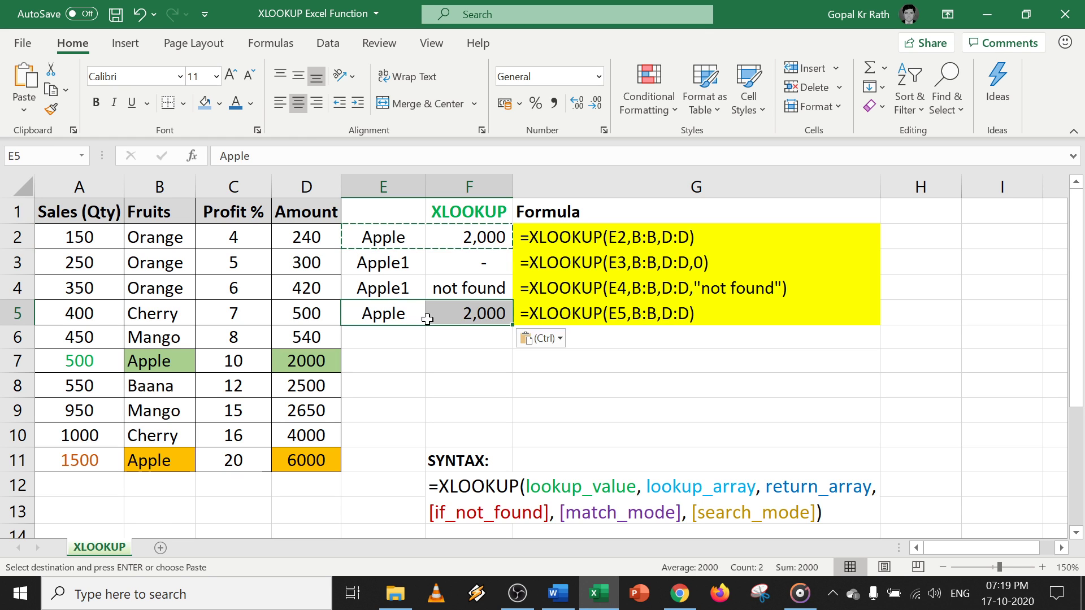
Change F5 to =XLOOKUP(E5,B:B,D:D,0,0) using exact match mode.
{"action": "left_click", "coordinate": [473, 311]}
{"action": "key", "text": "F2"}
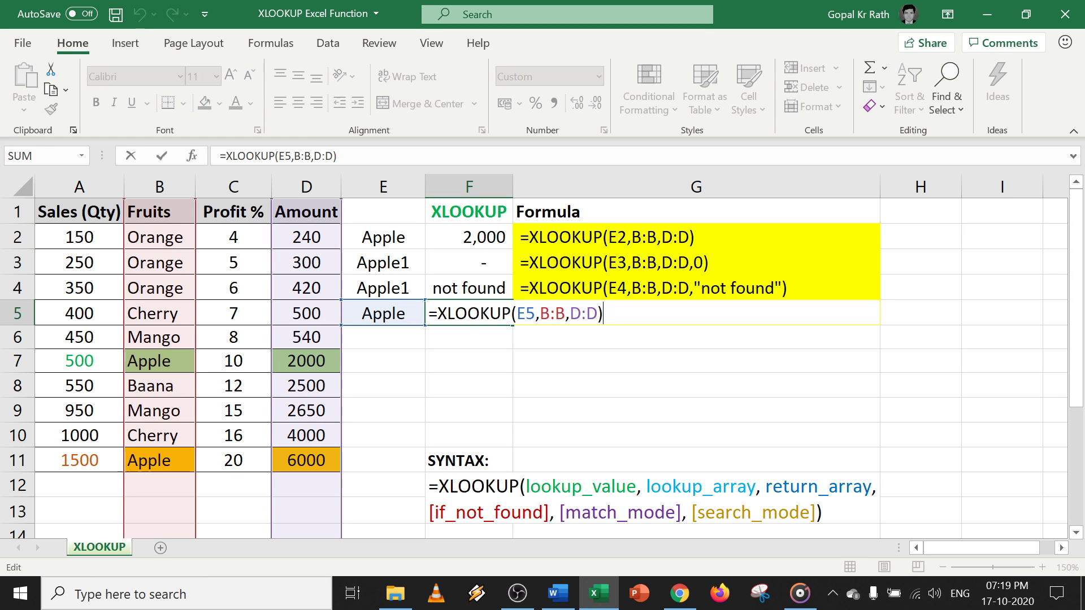
{"action": "key", "text": "Left"}
{"action": "type", "text": ","}
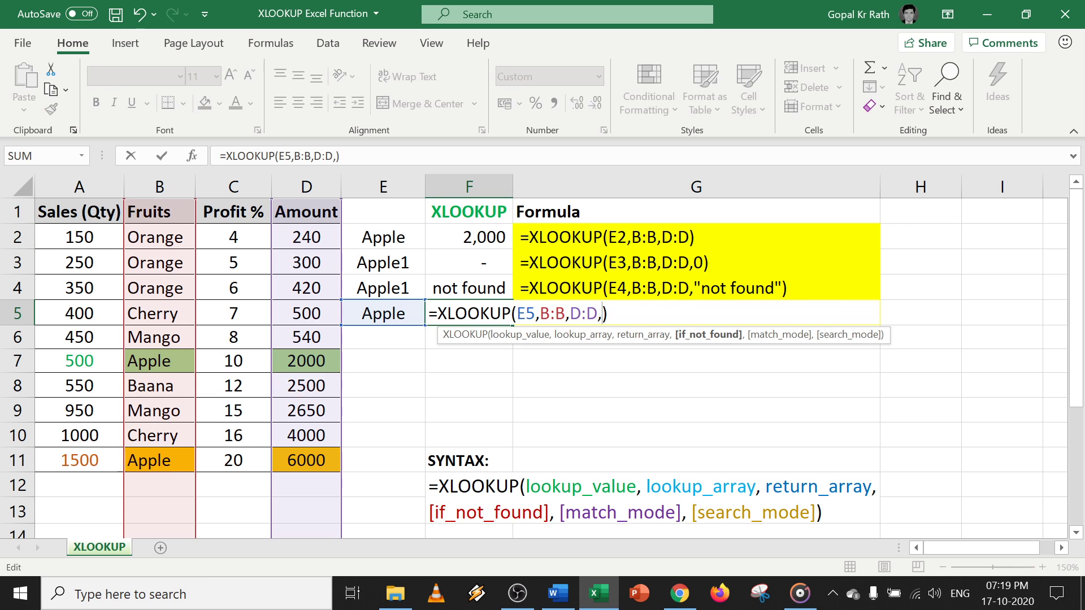
{"action": "type", "text": ","}
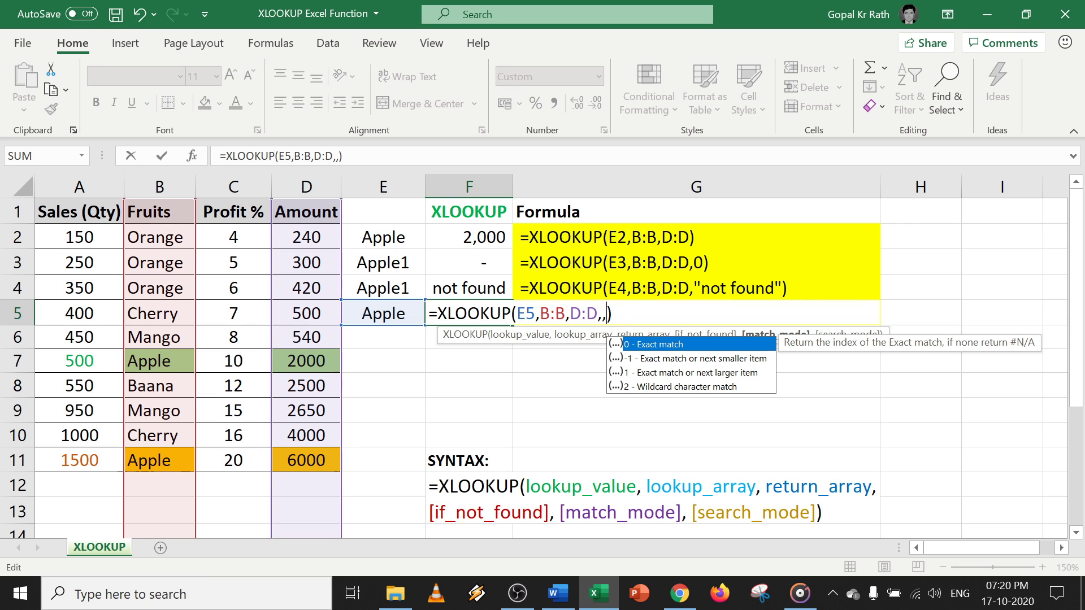
{"action": "key", "text": "BackSpace"}
{"action": "type", "text": "0"}
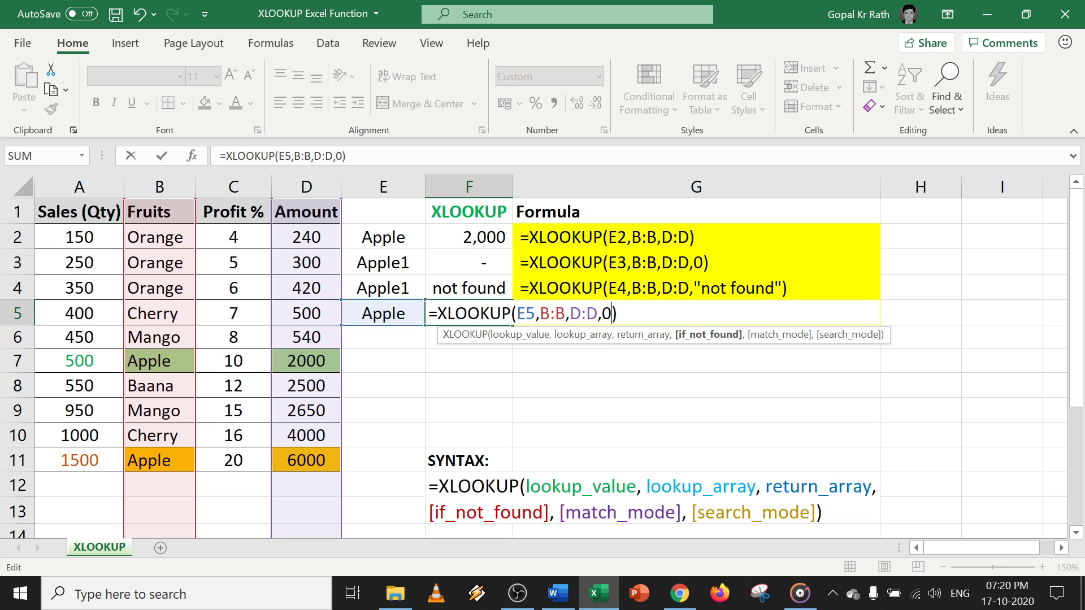
{"action": "type", "text": ","}
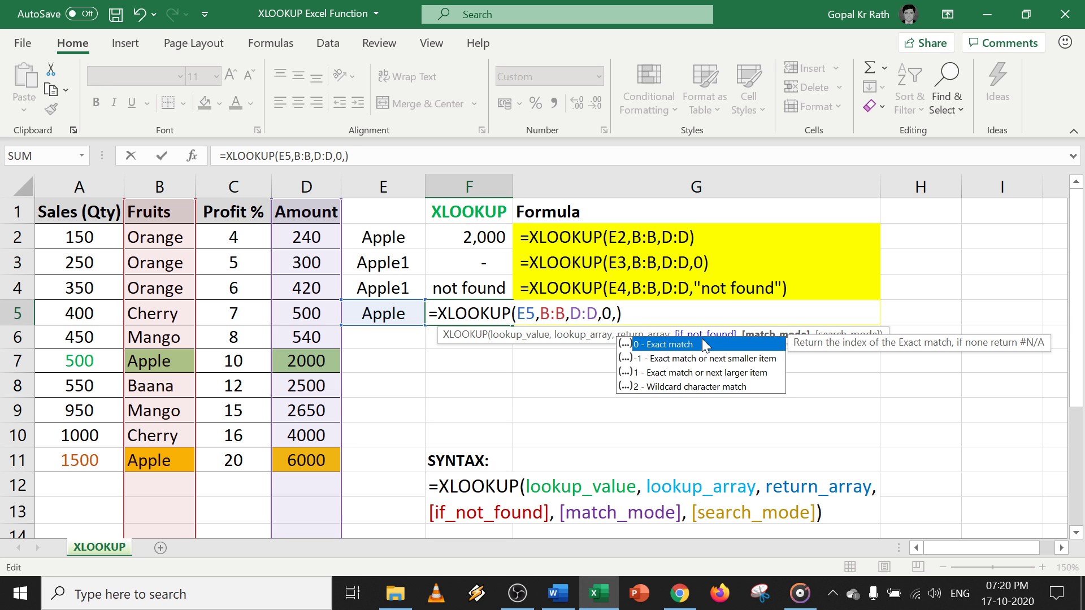
{"action": "type", "text": "0"}
{"action": "key", "text": "Return"}
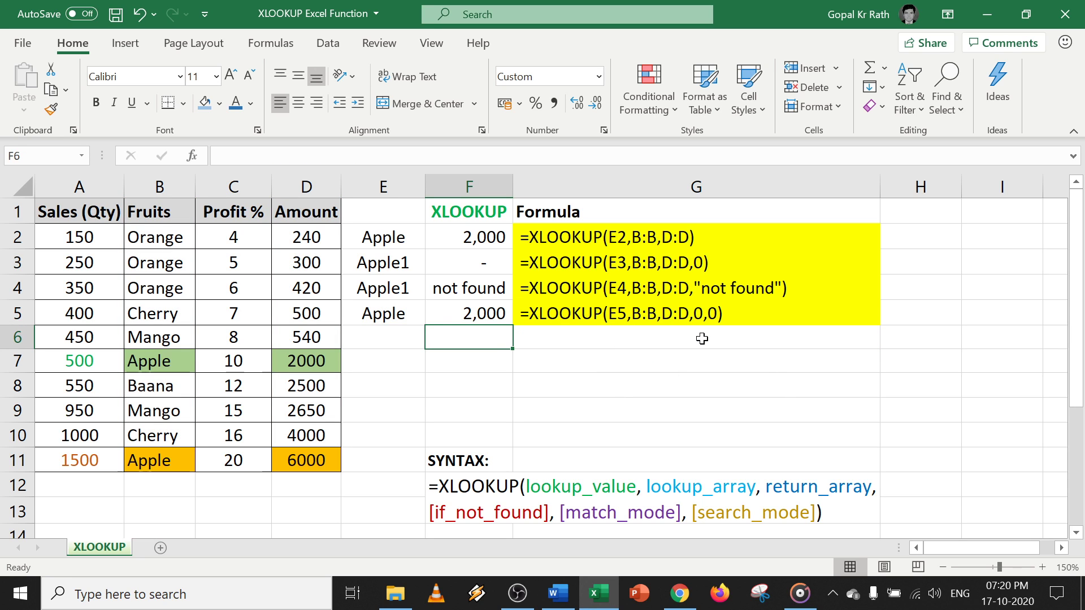
{"action": "double_click", "coordinate": [489, 312]}
{"action": "key", "text": "Escape"}
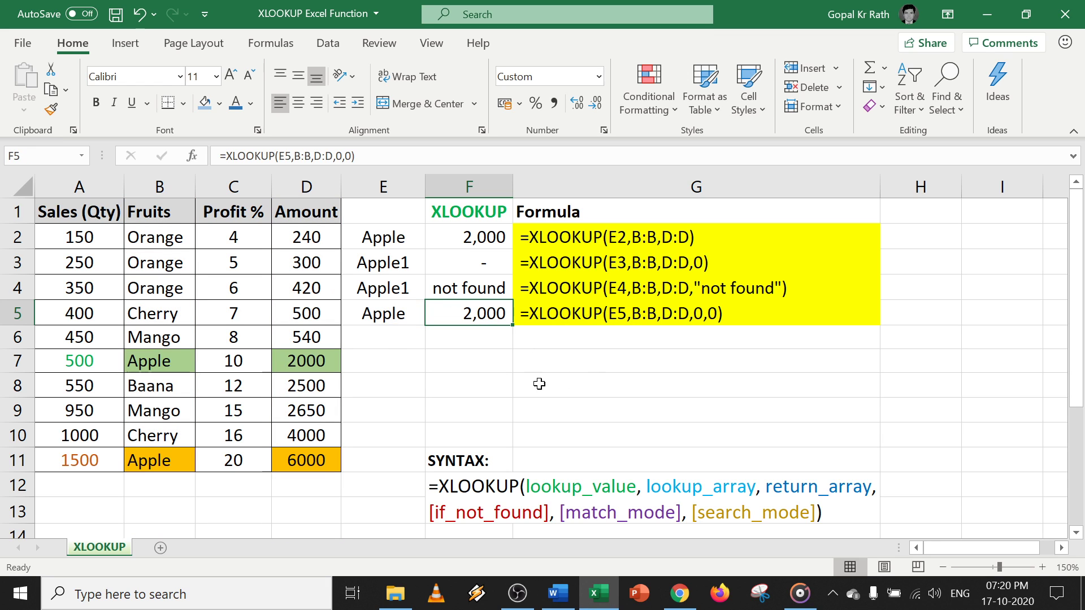
{"action": "left_click", "coordinate": [386, 333]}
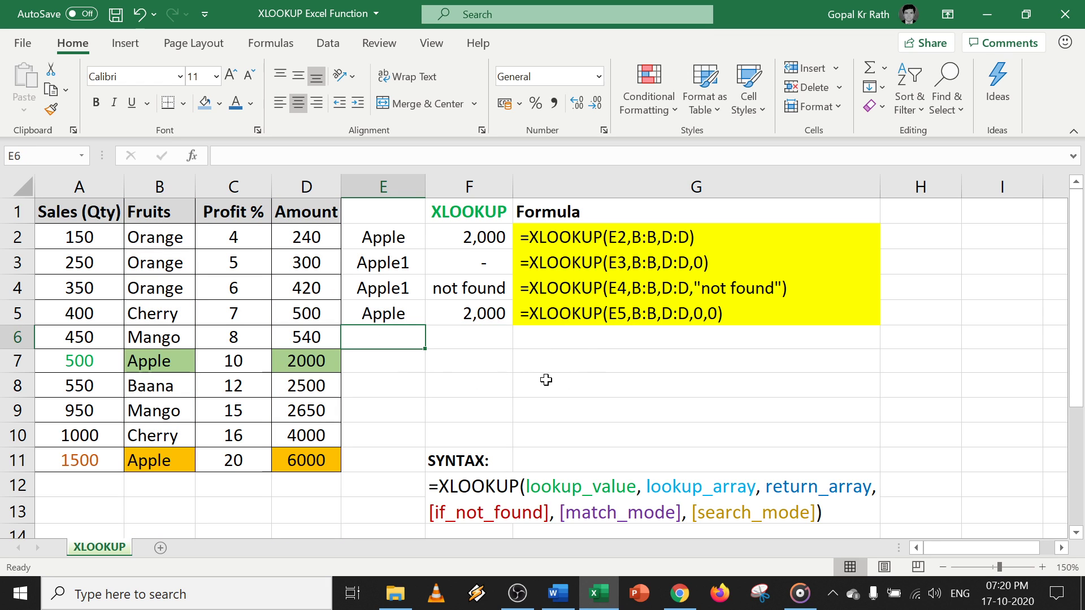
Enter 495 in E6 as the Sales (Qty) lookup value.
{"action": "left_click", "coordinate": [70, 182]}
{"action": "left_click", "coordinate": [236, 181], "text": "ctrl"}
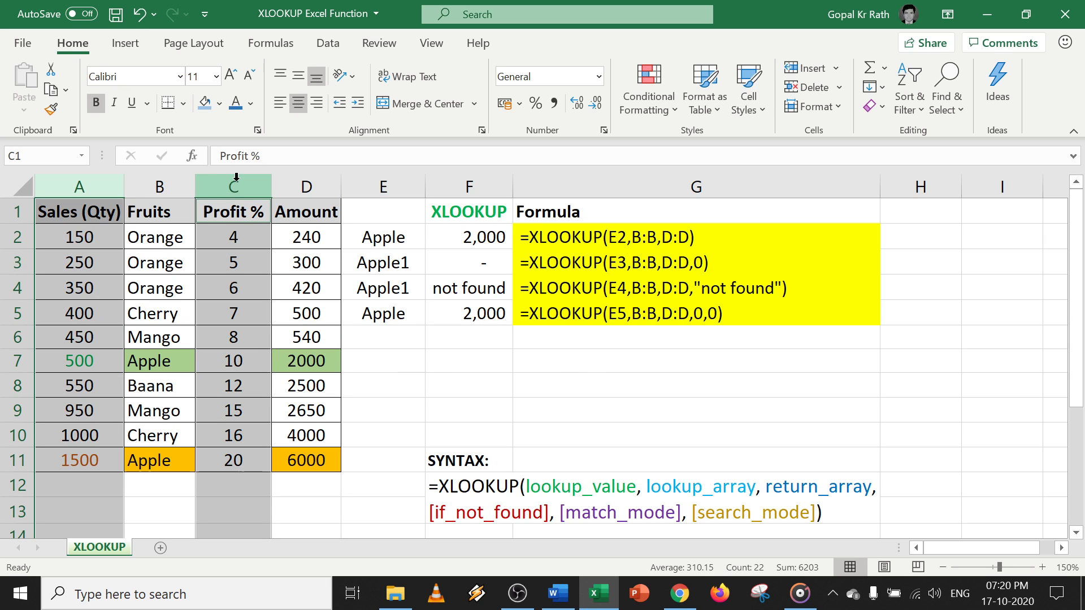
{"action": "left_click", "coordinate": [390, 336]}
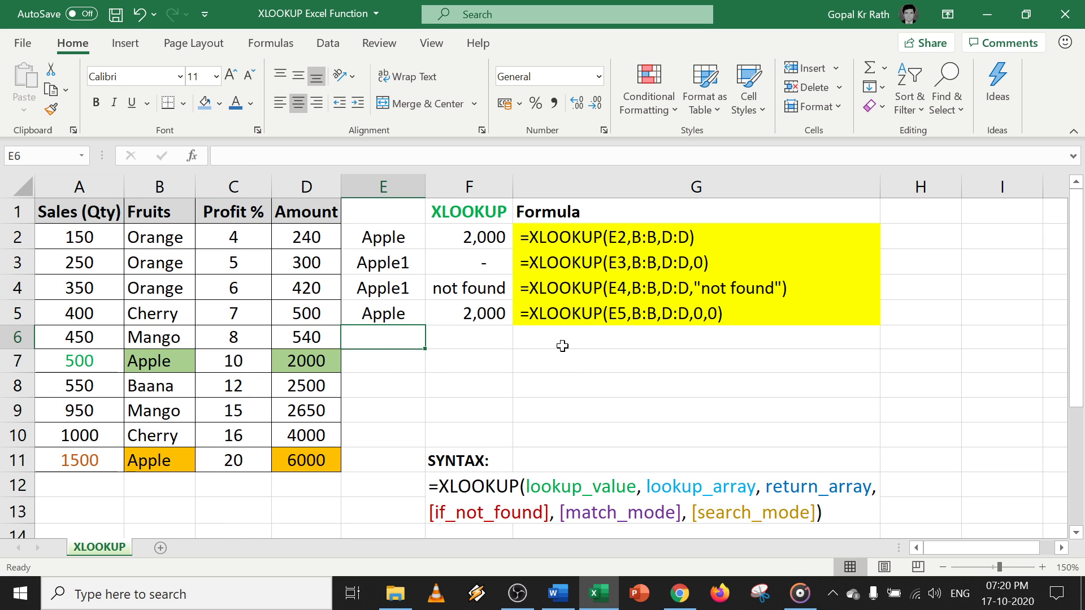
{"action": "type", "text": "495"}
{"action": "key", "text": "Return"}
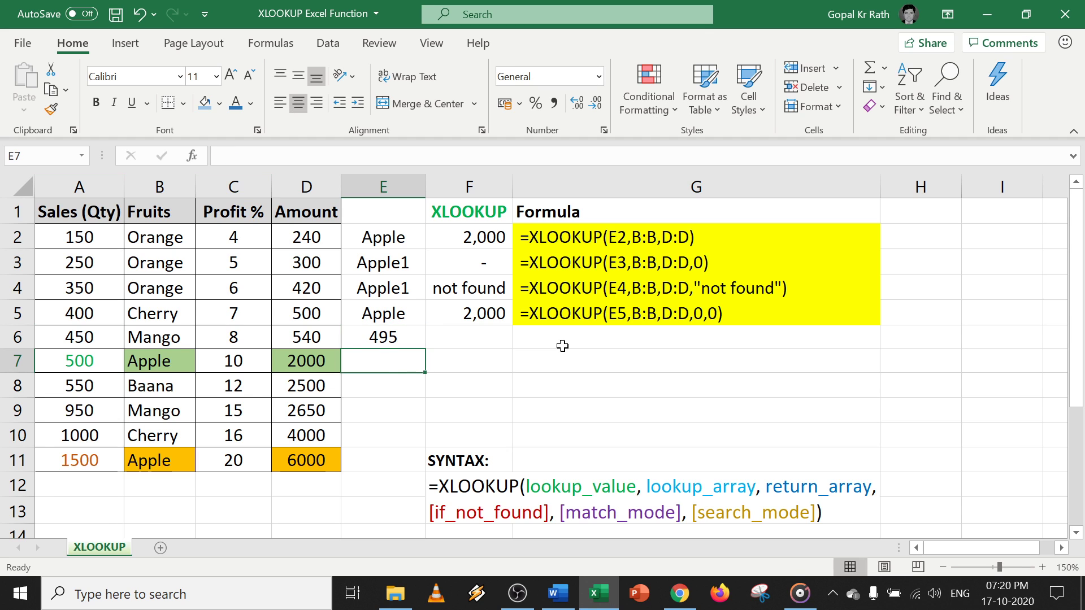
{"action": "left_click", "coordinate": [240, 185]}
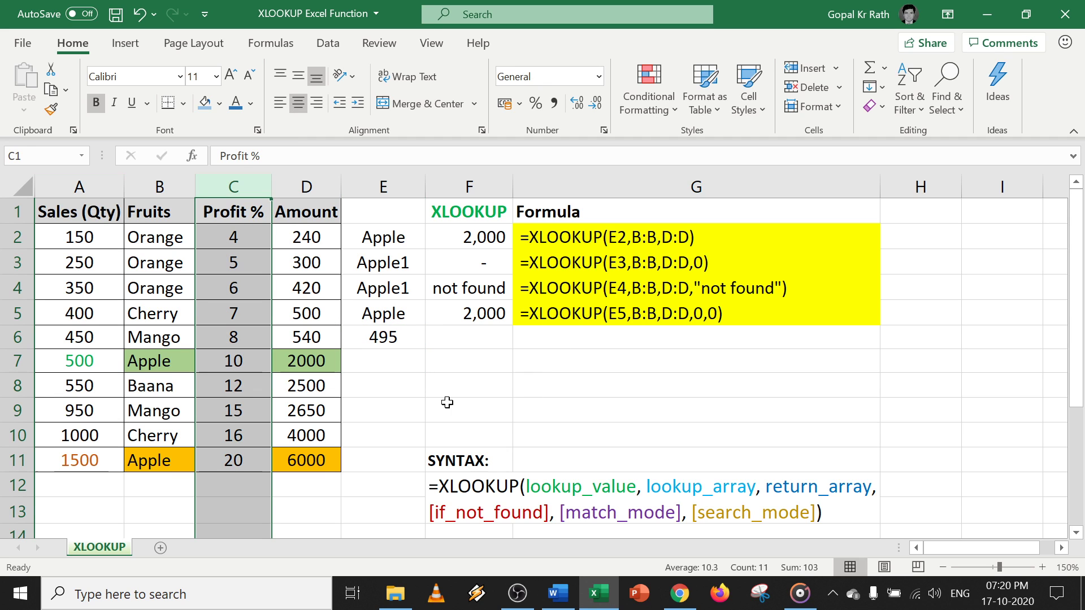
{"action": "left_click", "coordinate": [497, 335]}
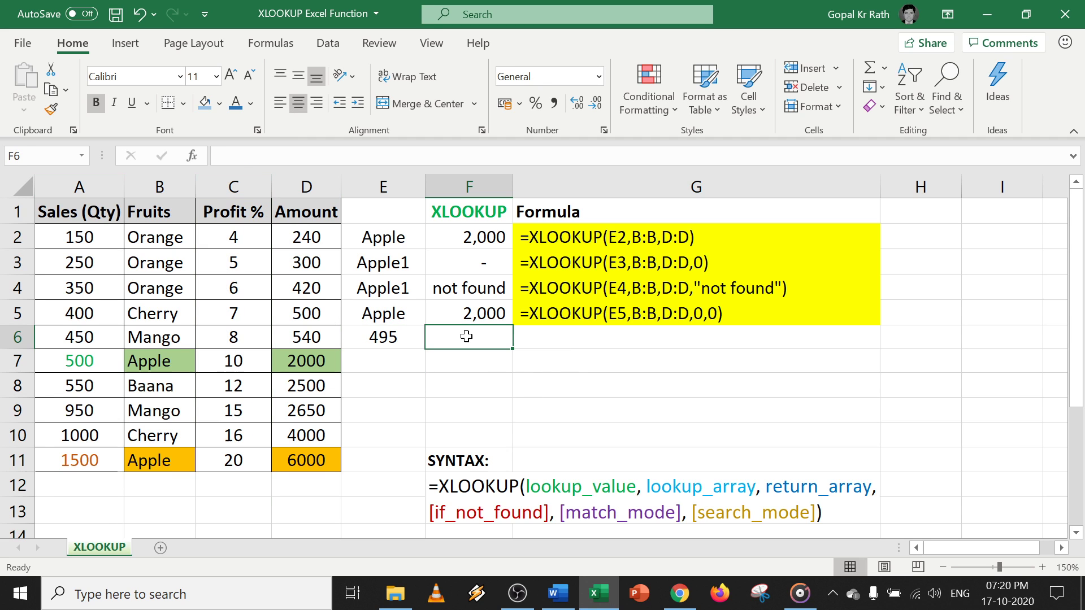
{"action": "left_click", "coordinate": [391, 339]}
{"action": "left_click", "coordinate": [473, 336]}
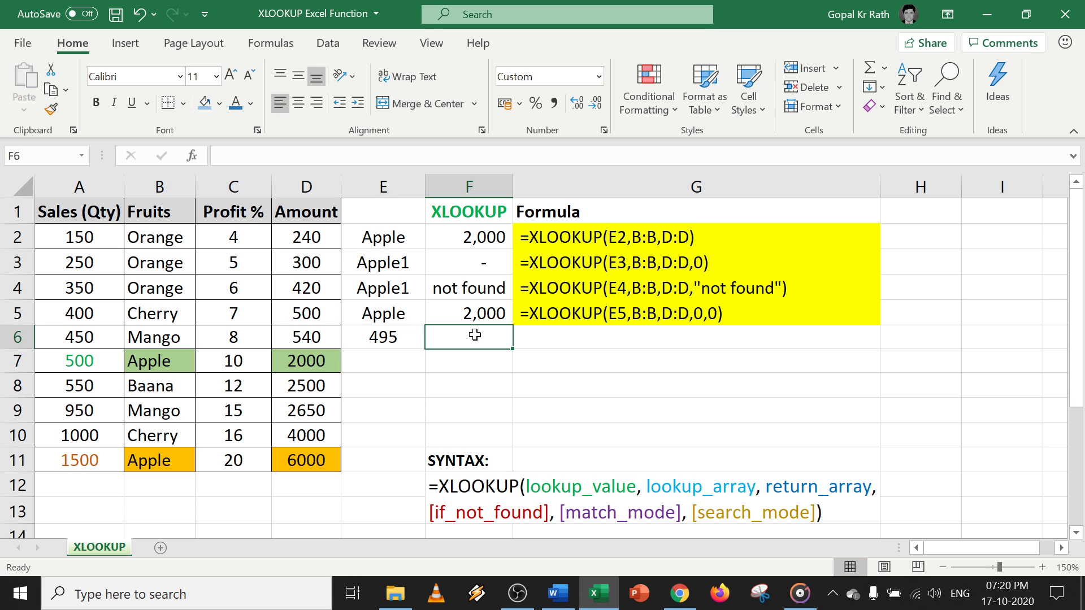
Enter =XLOOKUP(E6,A:A,C:C,,-1) in F6, returning Profit % 8 by next-smaller match.
{"action": "type", "text": "="}
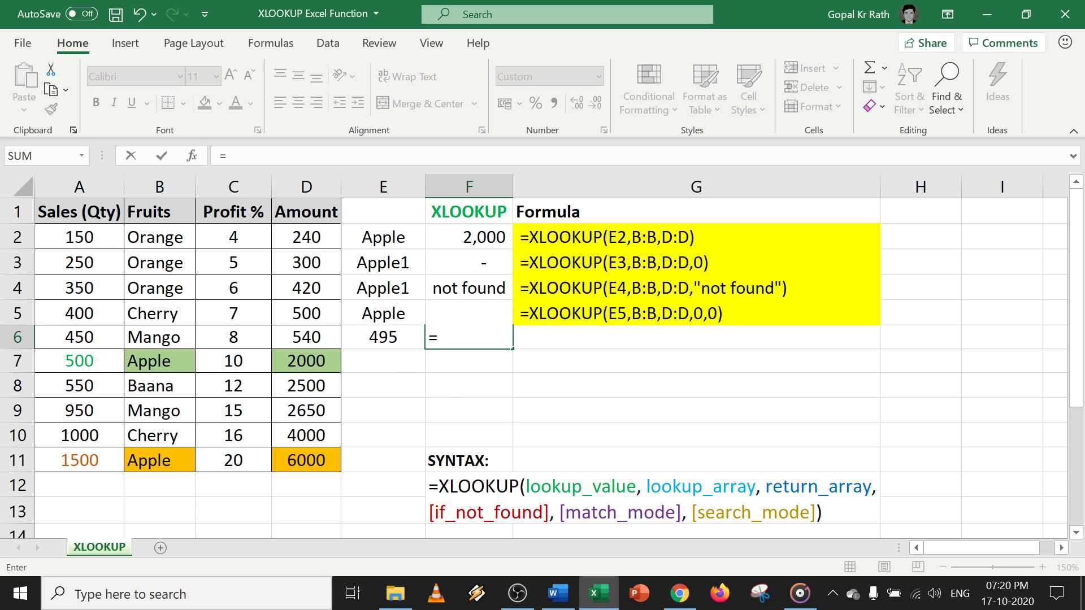
{"action": "type", "text": "xl"}
{"action": "key", "text": "Tab"}
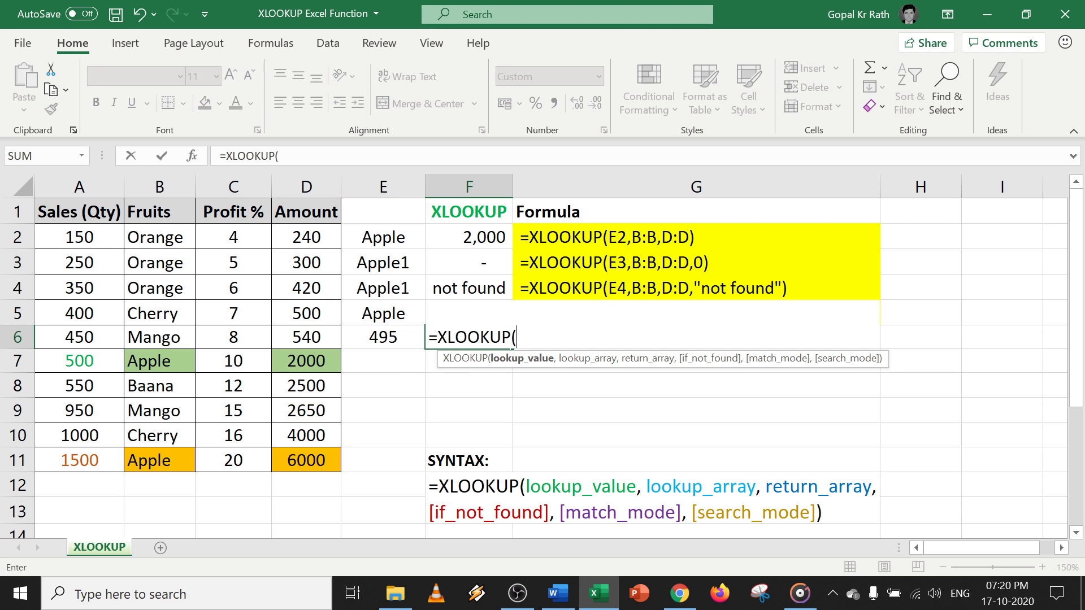
{"action": "left_click", "coordinate": [389, 335]}
{"action": "type", "text": ","}
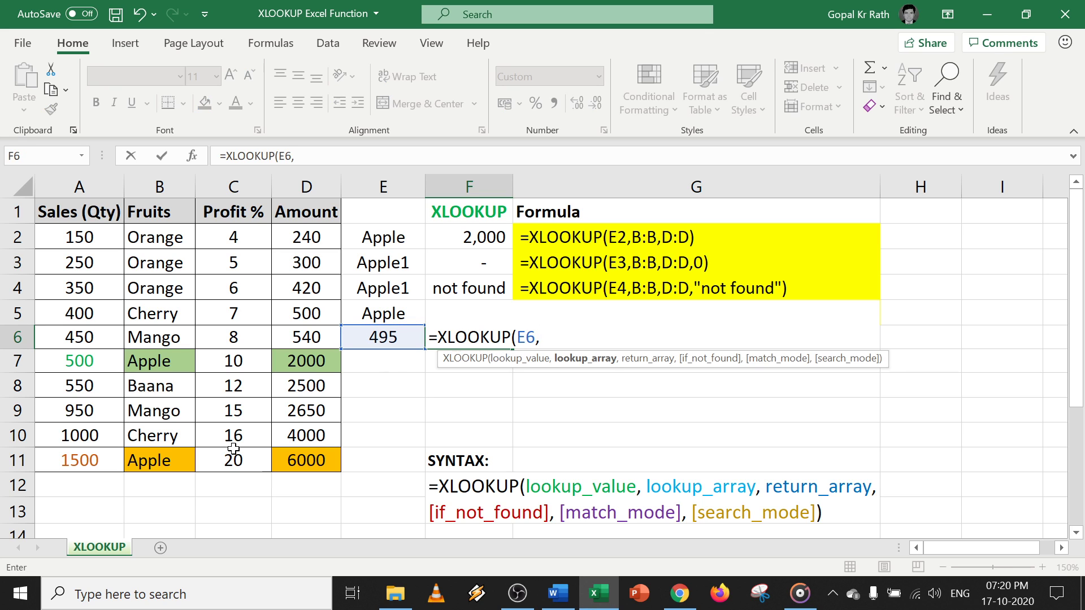
{"action": "left_click", "coordinate": [94, 179]}
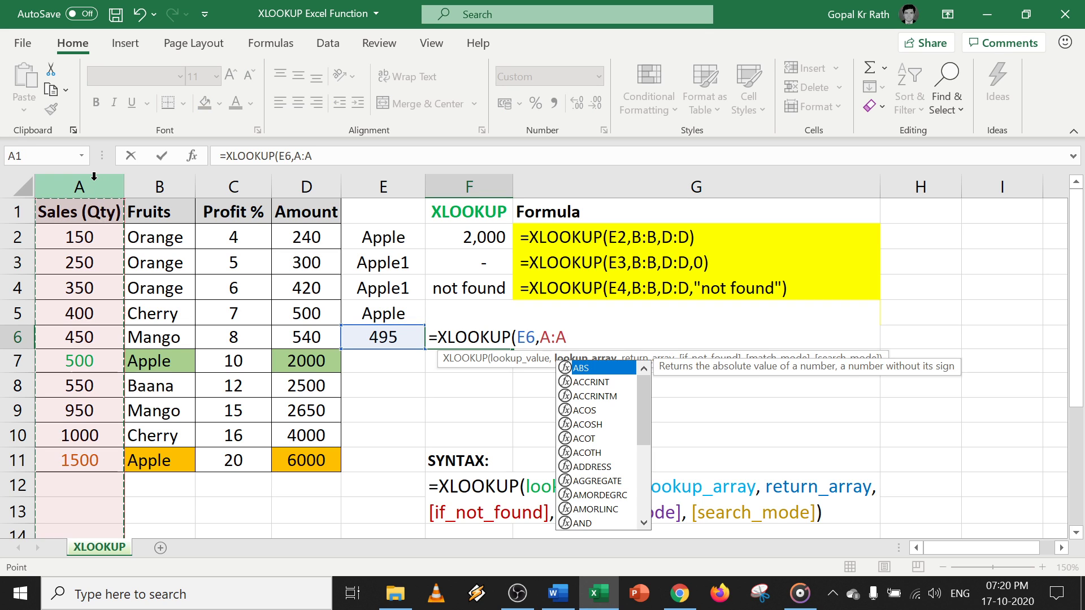
{"action": "type", "text": ","}
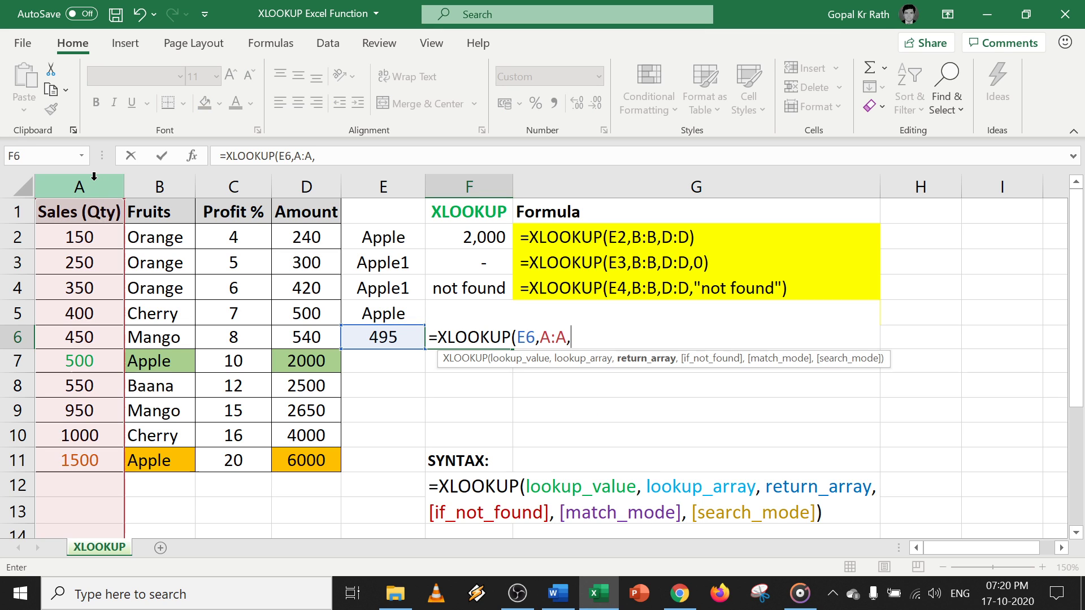
{"action": "left_click", "coordinate": [236, 181]}
{"action": "type", "text": ","}
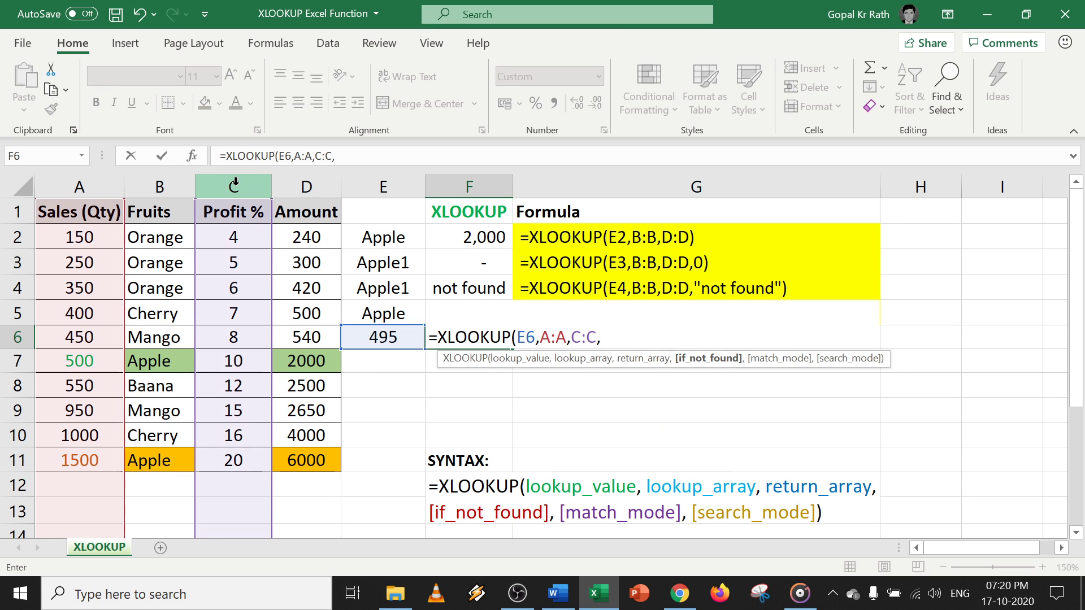
{"action": "type", "text": "0"}
{"action": "key", "text": "BackSpace"}
{"action": "type", "text": ","}
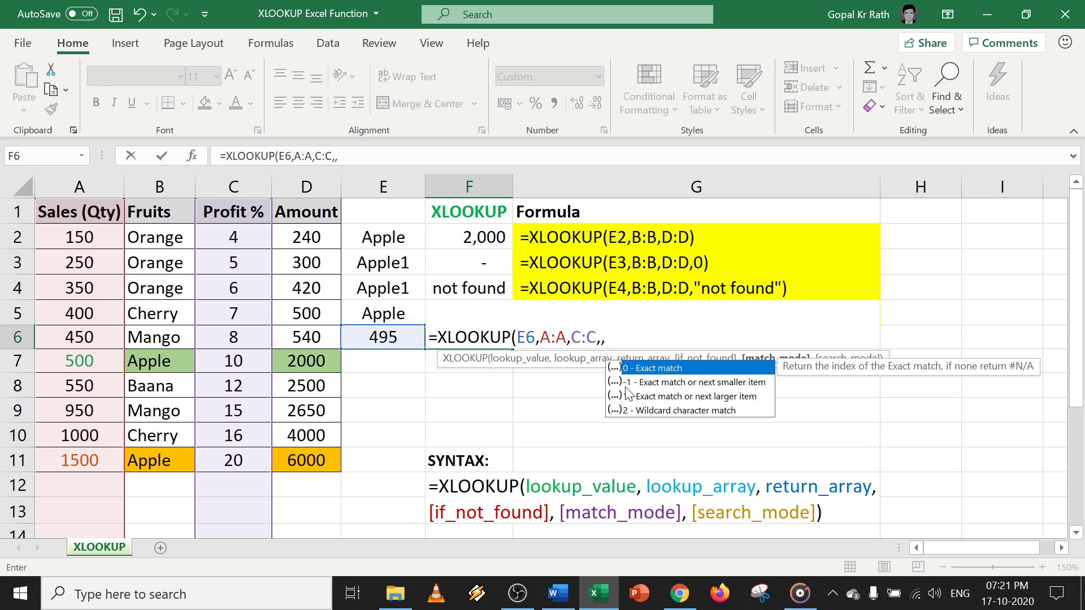
{"action": "type", "text": "-1"}
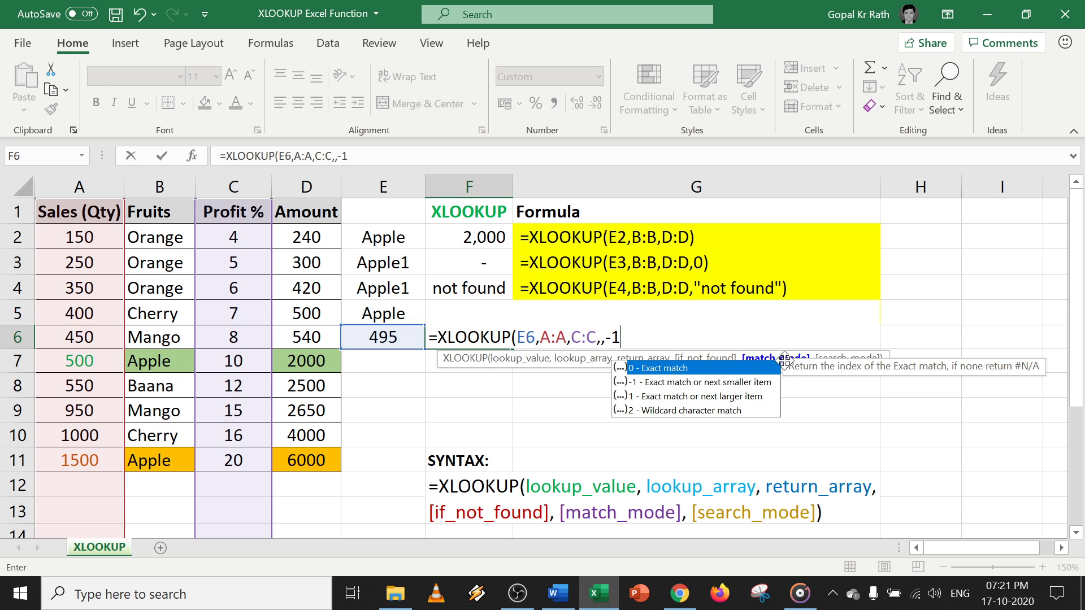
{"action": "type", "text": ")"}
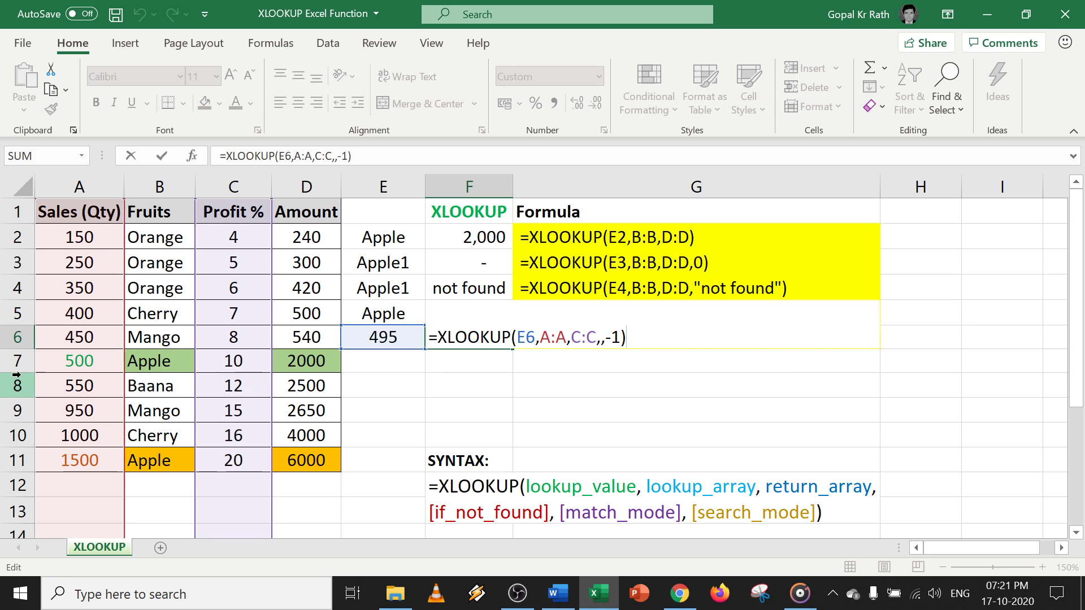
{"action": "key", "text": "ctrl+Return"}
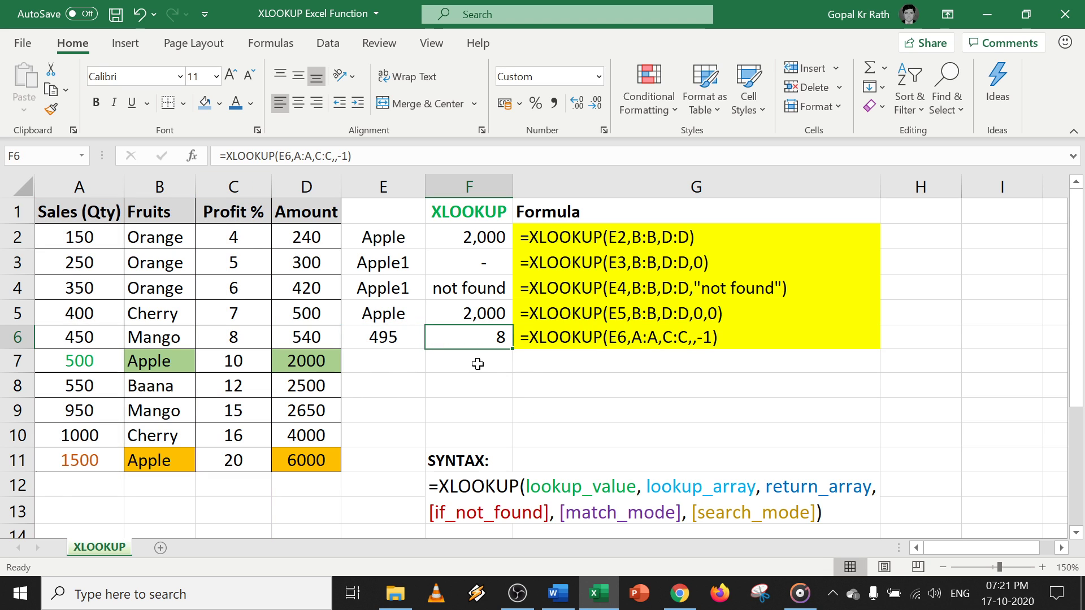
{"action": "left_click", "coordinate": [388, 361]}
Copy 495 into E7 and F6's formula into F7, checking the 450 and 500 rows.
{"action": "key", "text": "ctrl+d"}
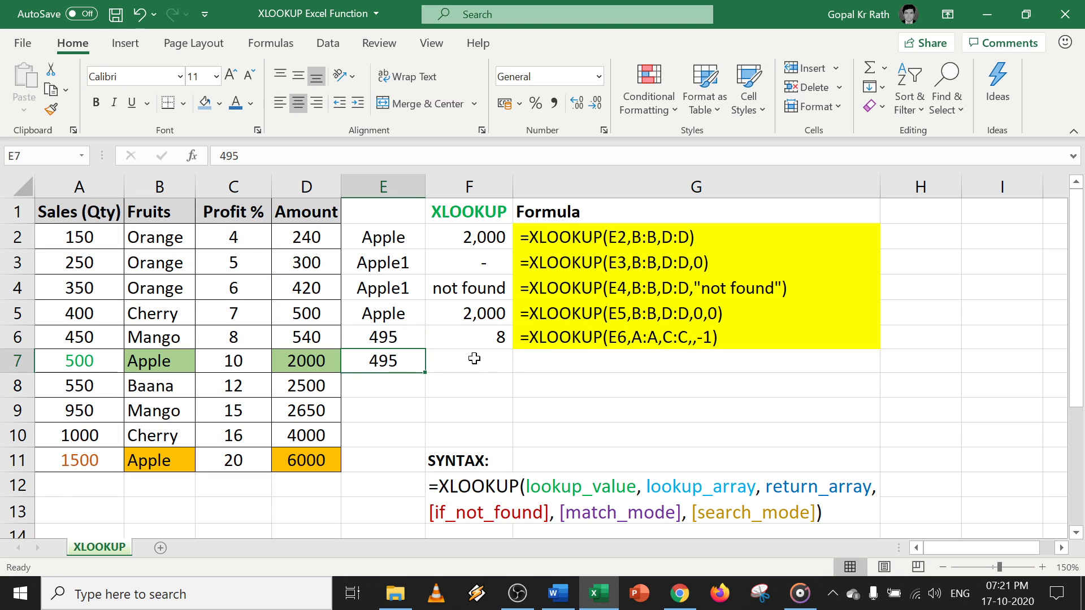
{"action": "left_click", "coordinate": [77, 344]}
{"action": "left_click", "coordinate": [69, 364]}
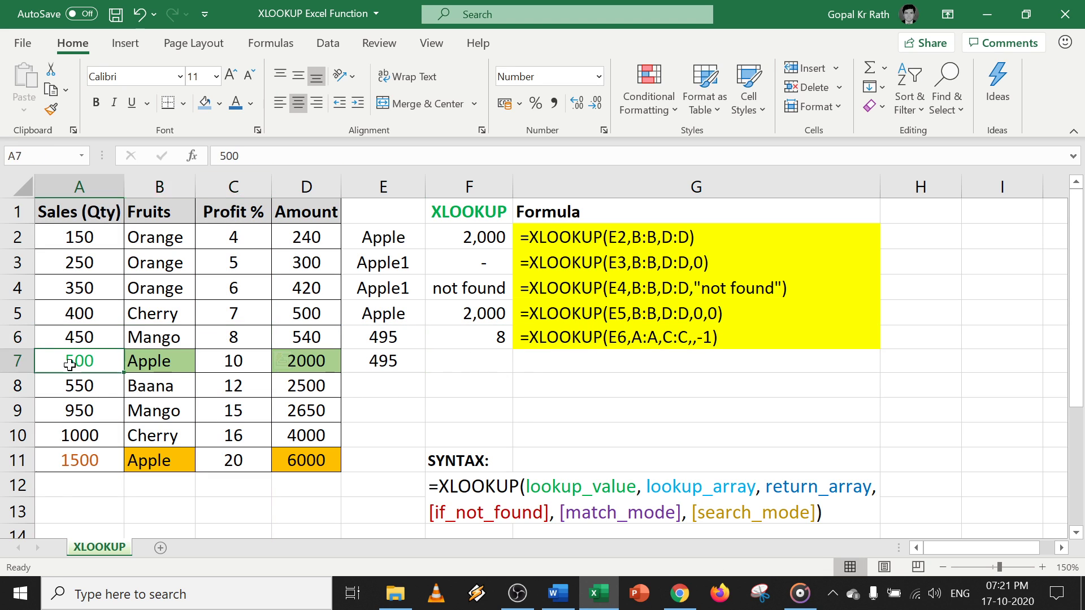
{"action": "left_click", "coordinate": [240, 354]}
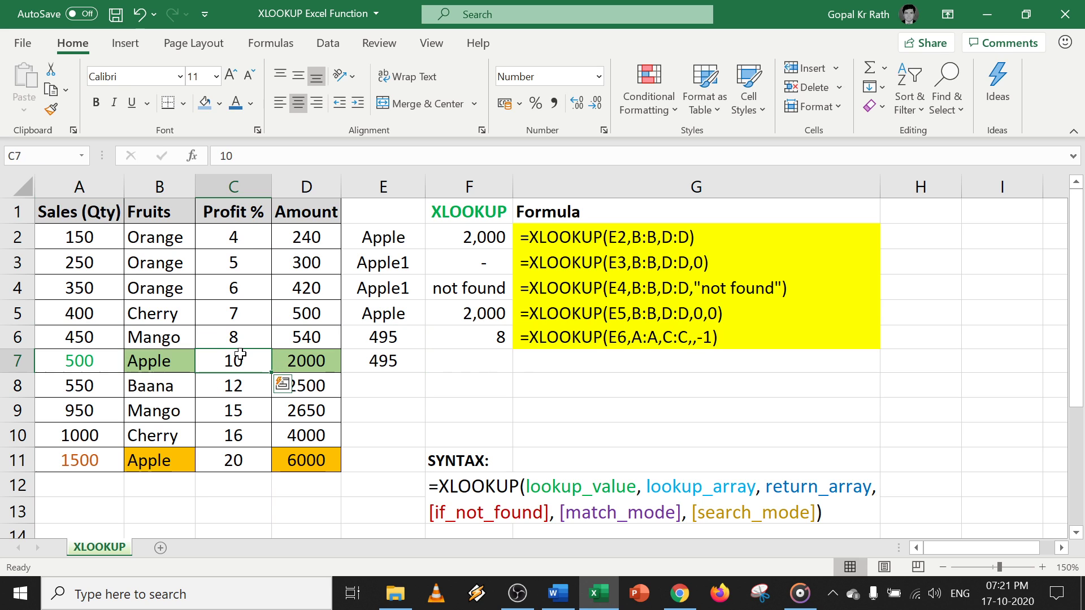
{"action": "left_click", "coordinate": [456, 365]}
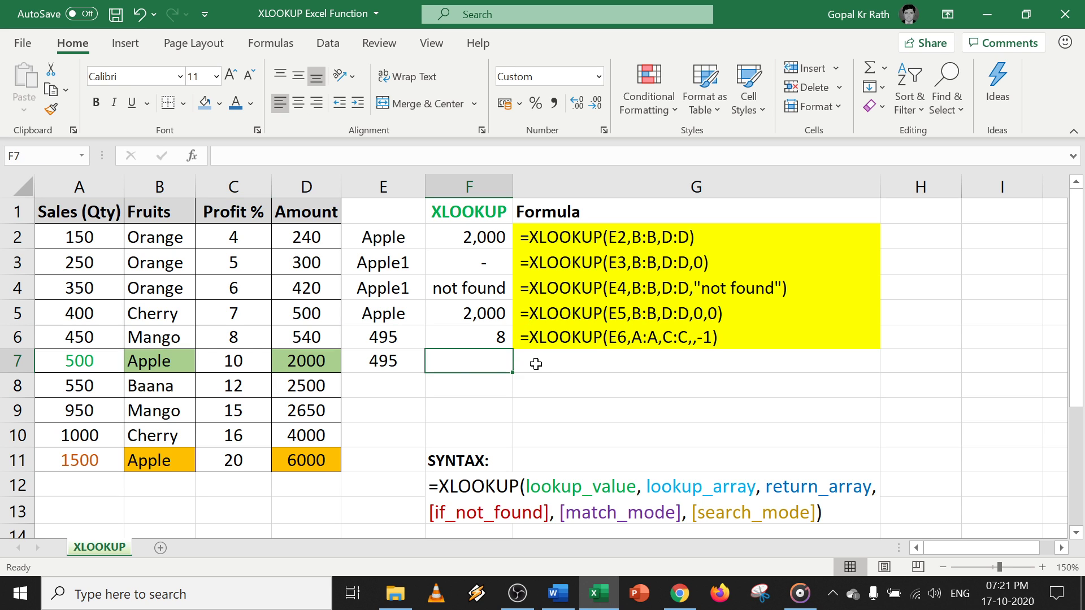
{"action": "key", "text": "ctrl+d"}
Change F7's match mode from -1 to 1: =XLOOKUP(E7,A:A,C:C,,1), returning 10.
{"action": "key", "text": "F2"}
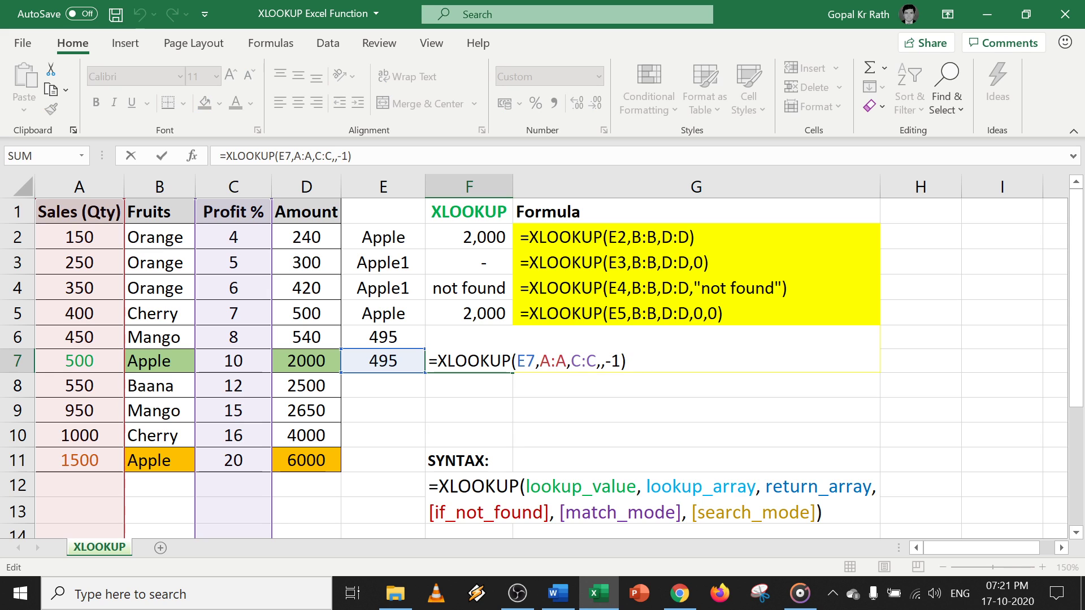
{"action": "key", "text": "Left"}
{"action": "key", "text": "BackSpace"}
{"action": "key", "text": "BackSpace"}
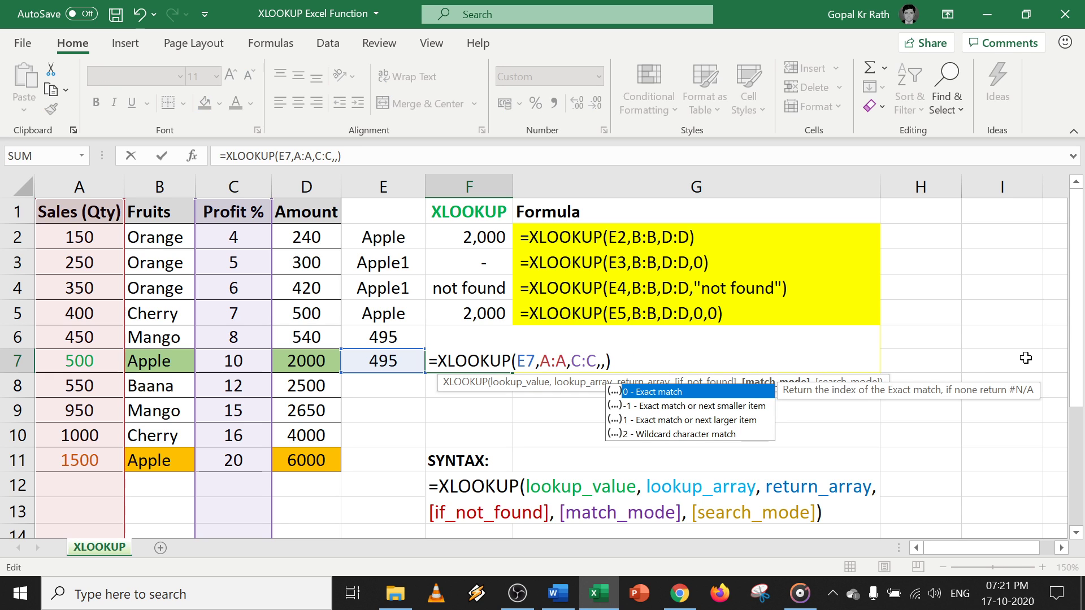
{"action": "type", "text": "1"}
{"action": "key", "text": "Return"}
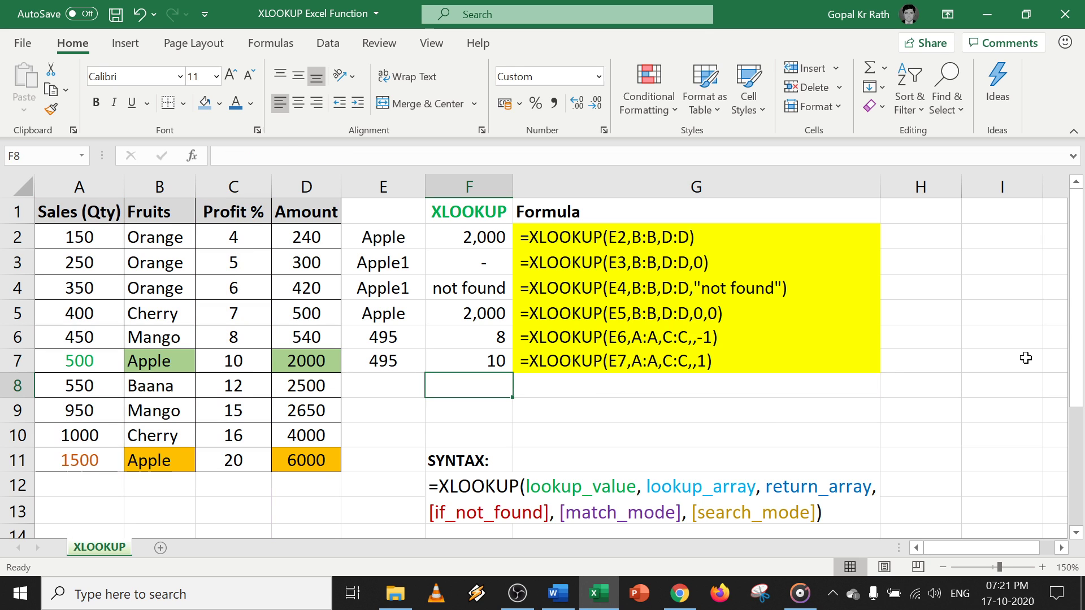
{"action": "key", "text": "Up"}
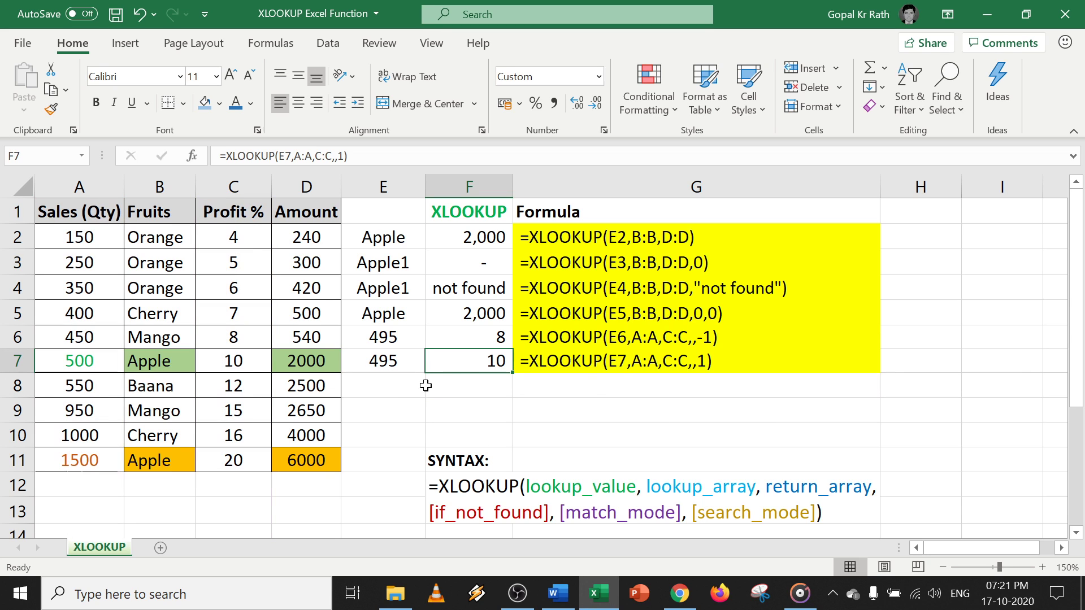
{"action": "key", "text": "F2"}
{"action": "key", "text": "Escape"}
Rename the Apple fruits in B7 and B11 to Apple2.
{"action": "left_click", "coordinate": [156, 362]}
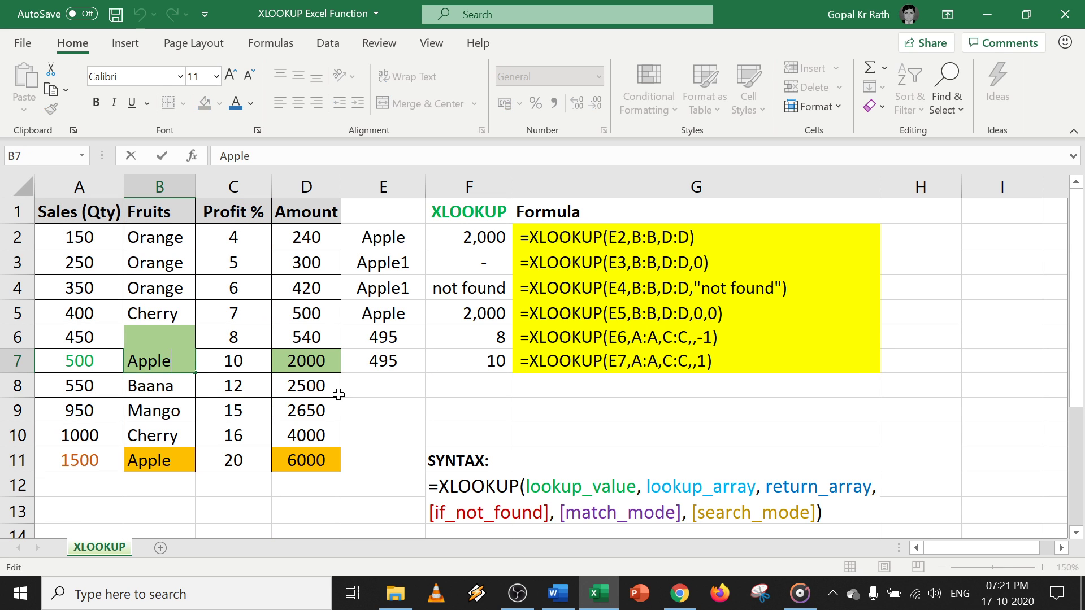
{"action": "type", "text": "2"}
{"action": "key", "text": "Return"}
{"action": "left_click", "coordinate": [169, 460]}
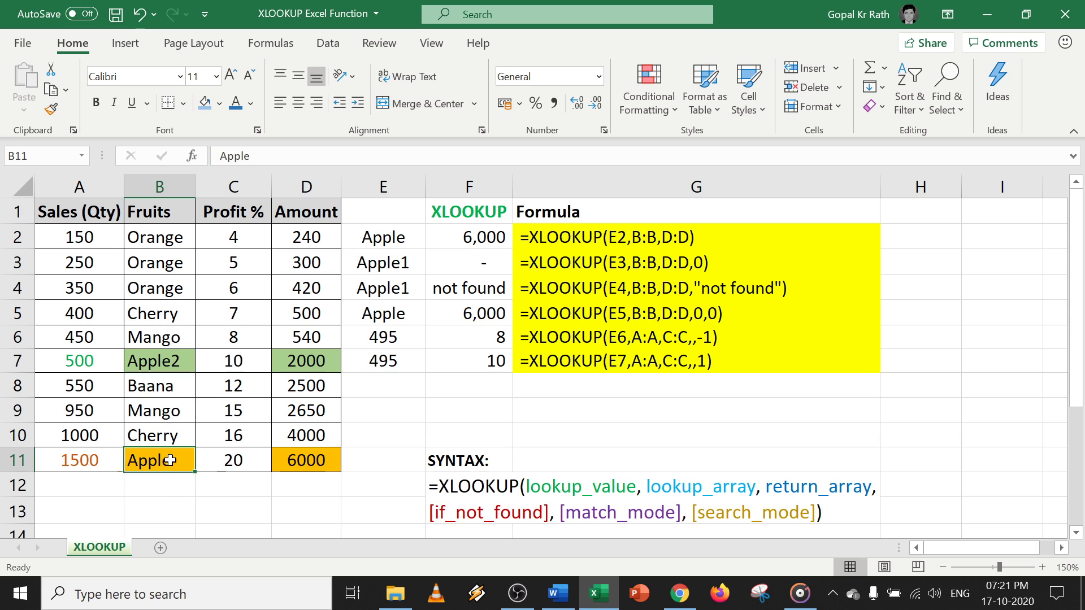
{"action": "key", "text": "F2"}
{"action": "type", "text": "2"}
{"action": "key", "text": "Return"}
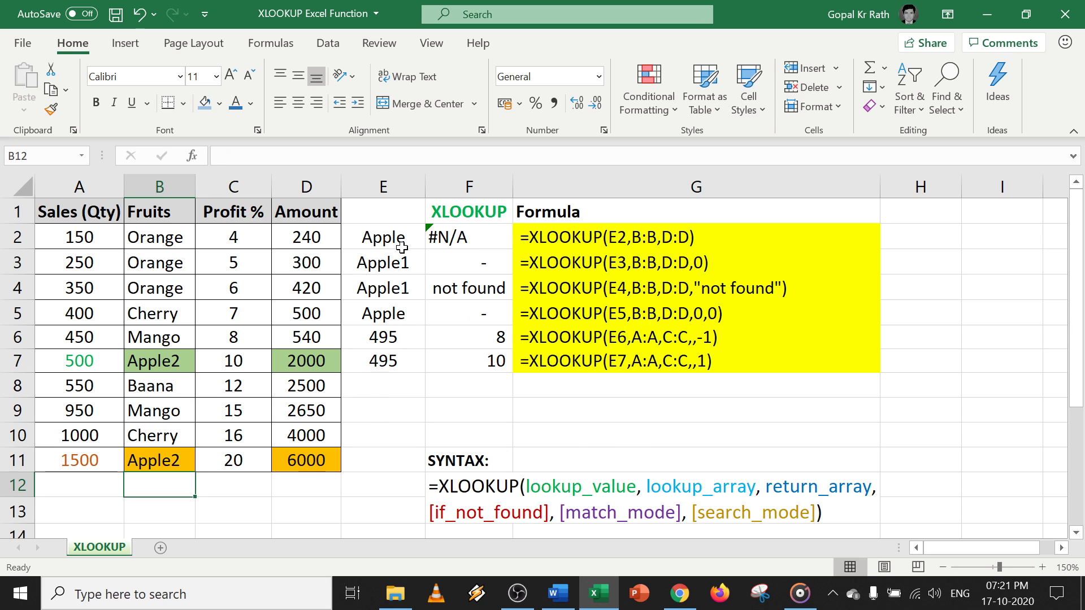
Copy the Apple lookup pair E2:F2 into E8:F8.
{"action": "left_click_drag", "start_coordinate": [401, 247], "coordinate": [442, 234]}
{"action": "key", "text": "ctrl+c"}
{"action": "left_click", "coordinate": [383, 375]}
{"action": "key", "text": "ctrl+v"}
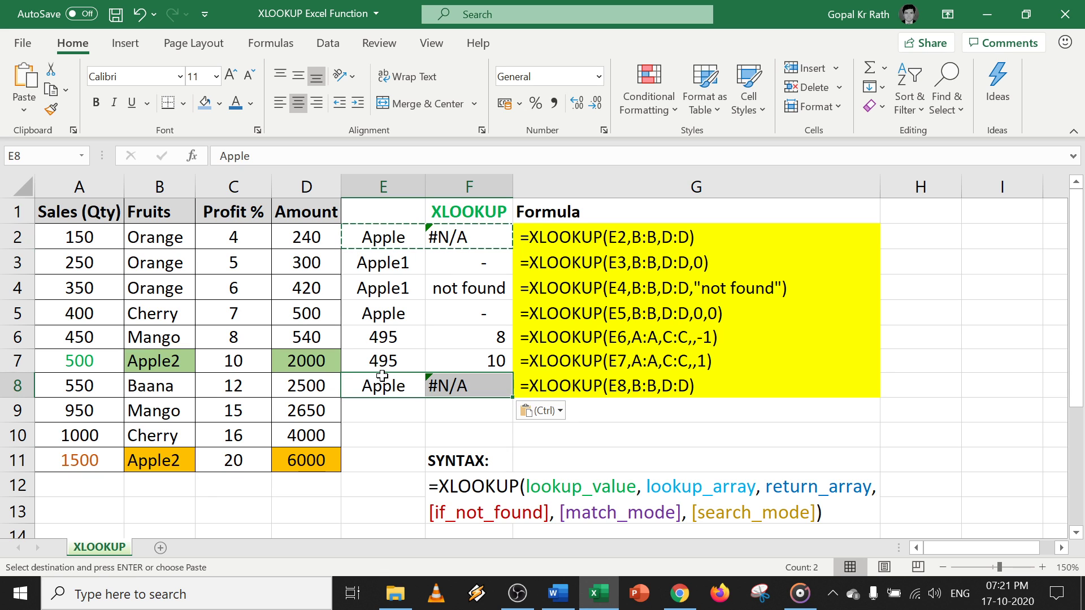
{"action": "key", "text": "Escape"}
{"action": "left_click", "coordinate": [465, 385]}
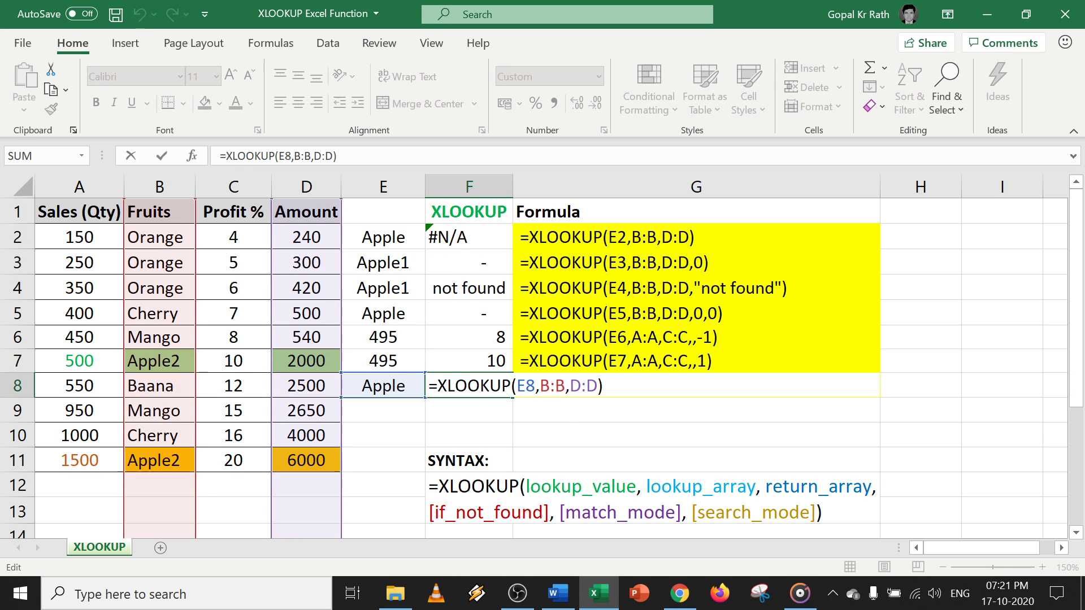
{"action": "key", "text": "Return"}
Paste F3's formula into F8 as =XLOOKUP(E8,B:B,D:D,0), showing a dash.
{"action": "left_click", "coordinate": [389, 263]}
{"action": "left_click", "coordinate": [464, 264]}
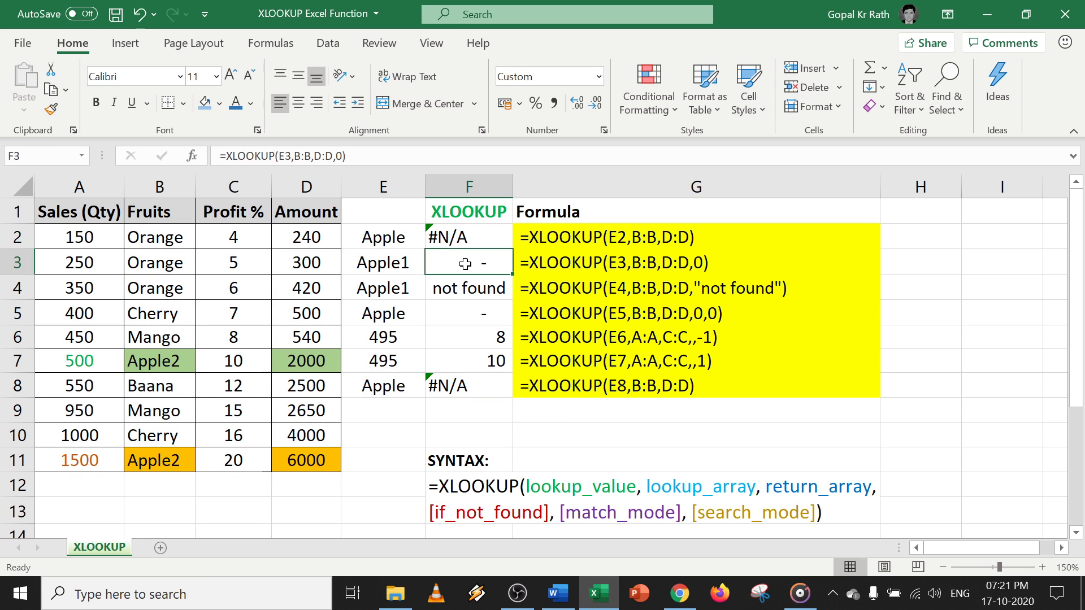
{"action": "key", "text": "ctrl+c"}
{"action": "left_click", "coordinate": [461, 385]}
{"action": "key", "text": "ctrl+v"}
{"action": "key", "text": "Escape"}
{"action": "key", "text": "F2"}
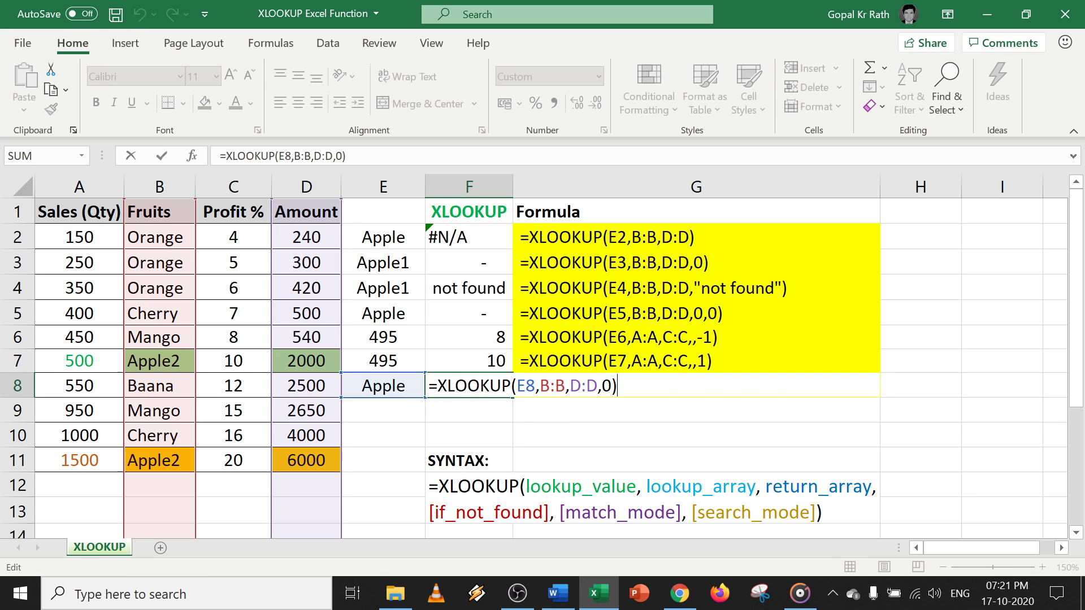
{"action": "key", "text": "Left"}
{"action": "type", "text": ","}
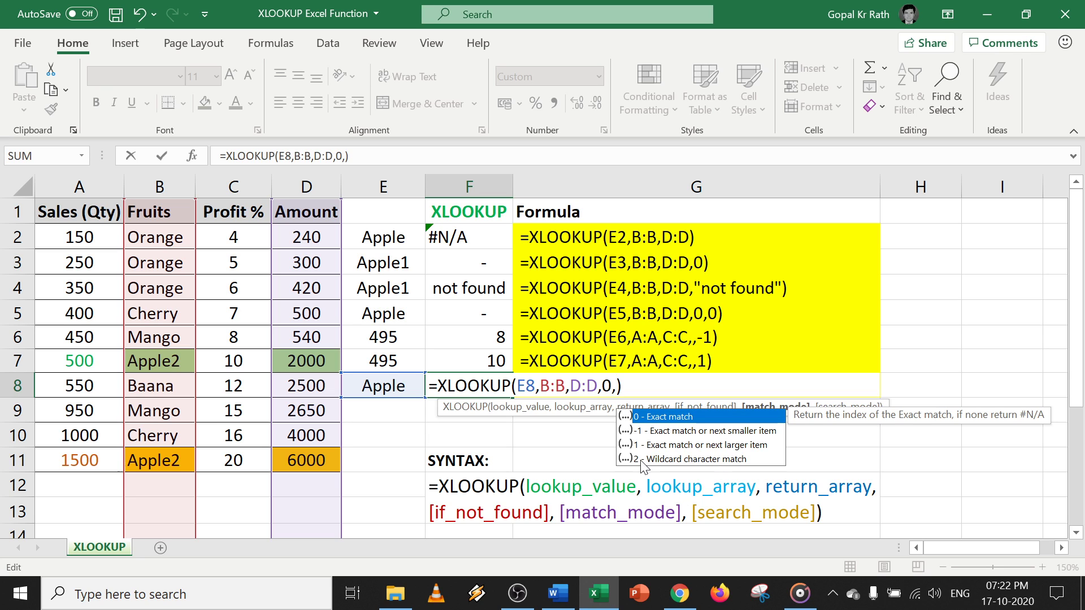
{"action": "key", "text": "BackSpace"}
{"action": "key", "text": "Return"}
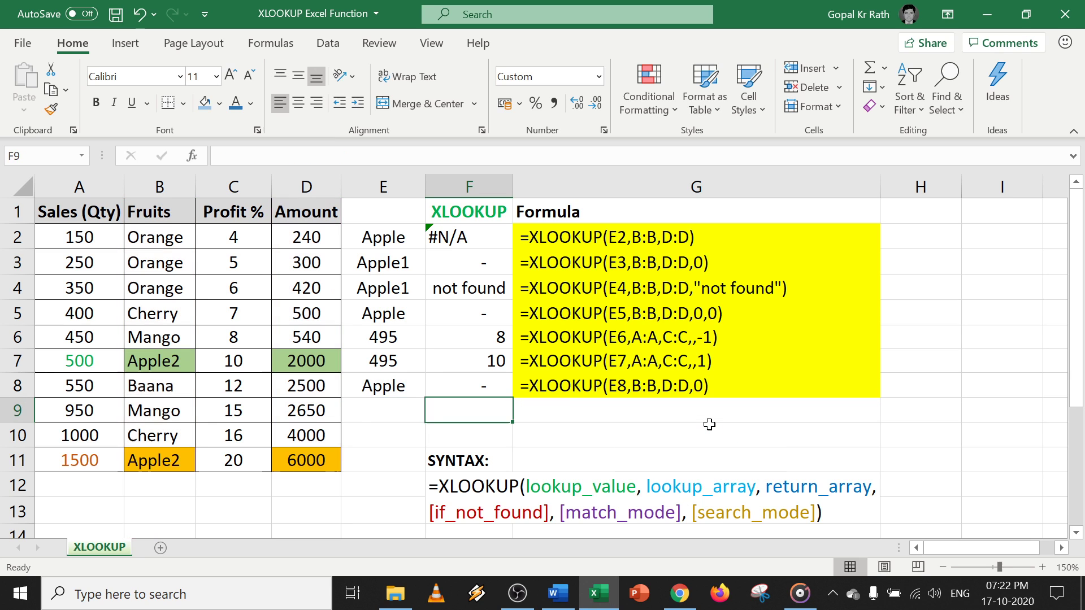
Change the lookup value in E8 to *Apple*.
{"action": "left_click", "coordinate": [390, 391]}
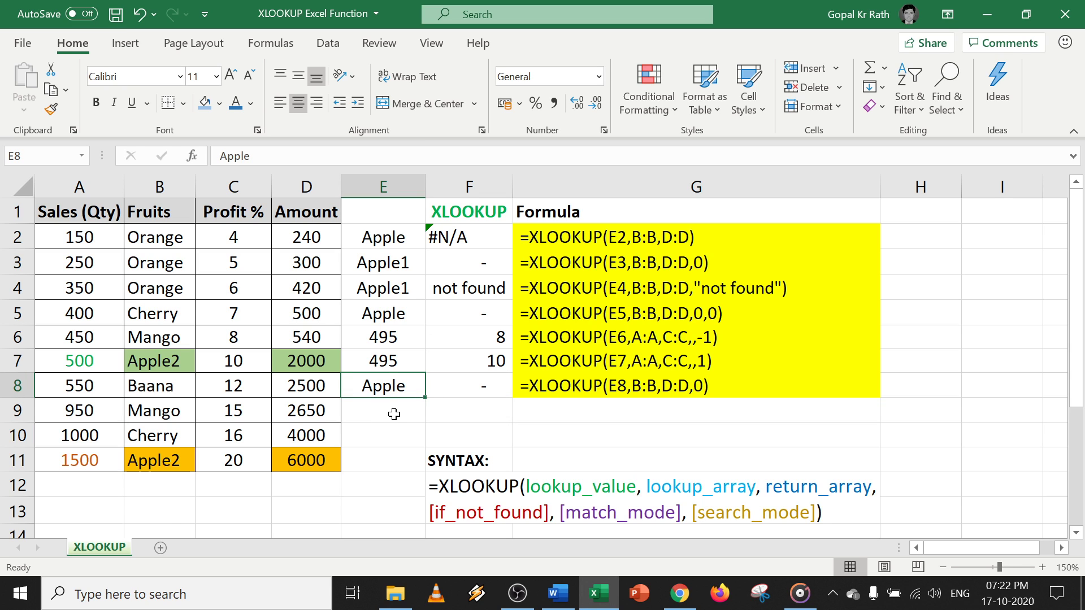
{"action": "key", "text": "F2"}
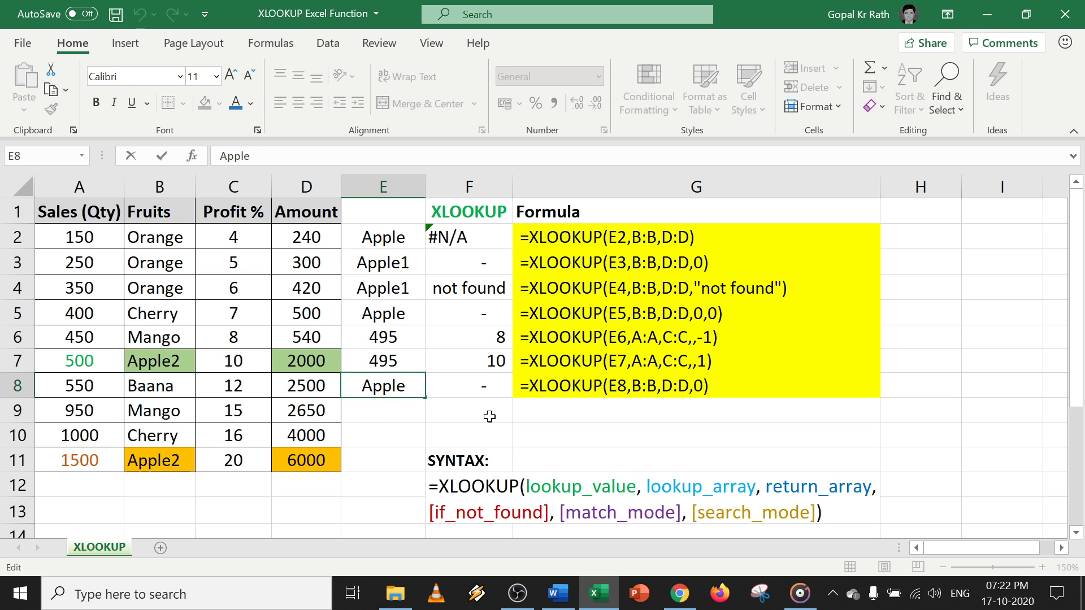
{"action": "type", "text": "*"}
{"action": "type", "text": "*"}
{"action": "key", "text": "Return"}
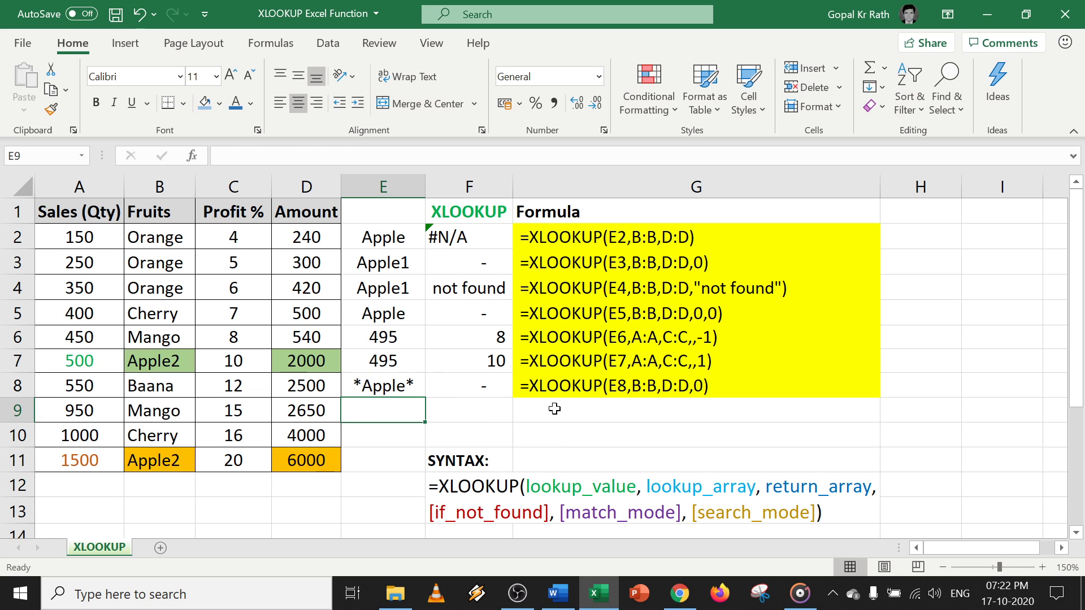
Add wildcard match mode 2 to F8: =XLOOKUP(E8,B:B,D:D,0,2), returning 2,000.
{"action": "double_click", "coordinate": [483, 388]}
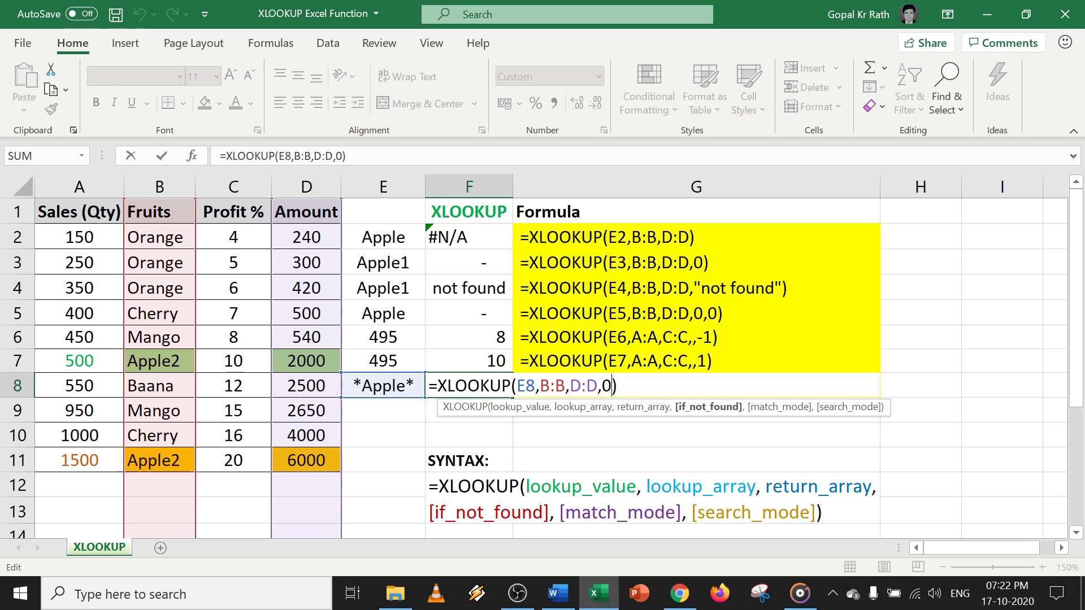
{"action": "type", "text": ","}
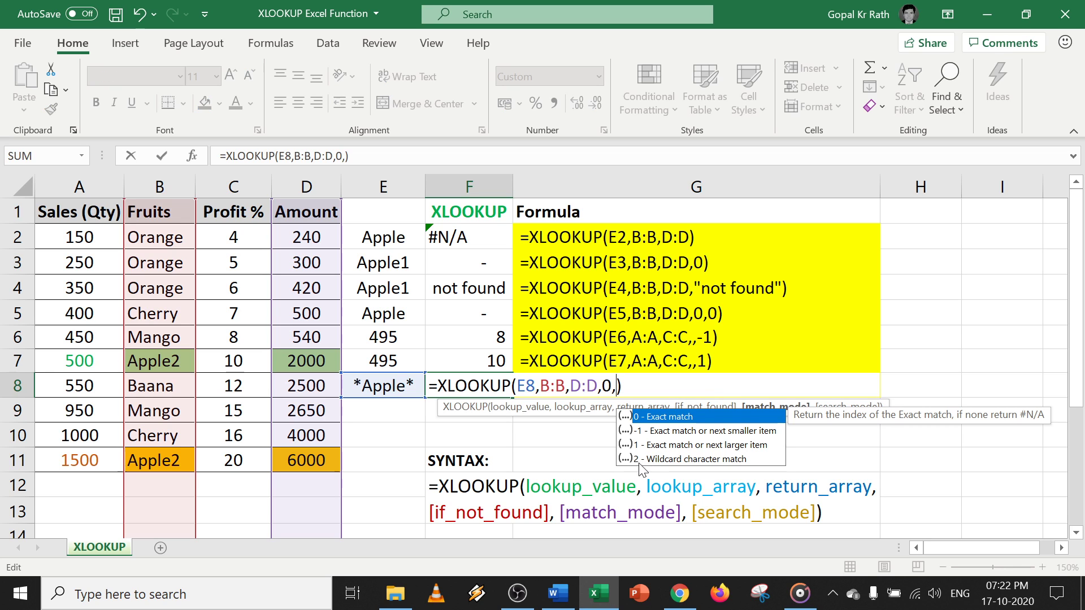
{"action": "type", "text": "2"}
{"action": "key", "text": "Return"}
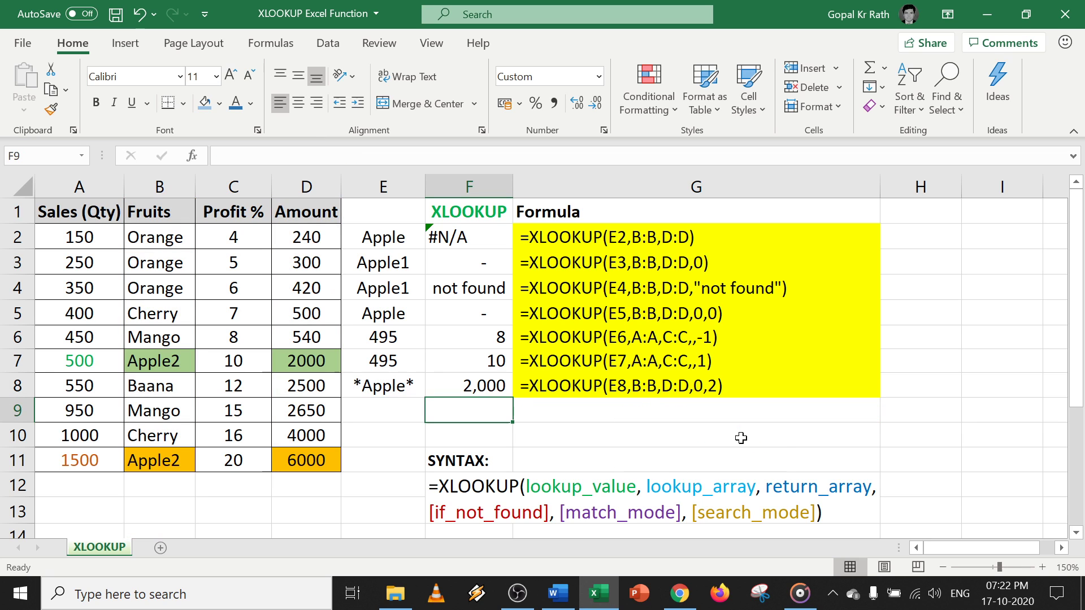
{"action": "key", "text": "Up"}
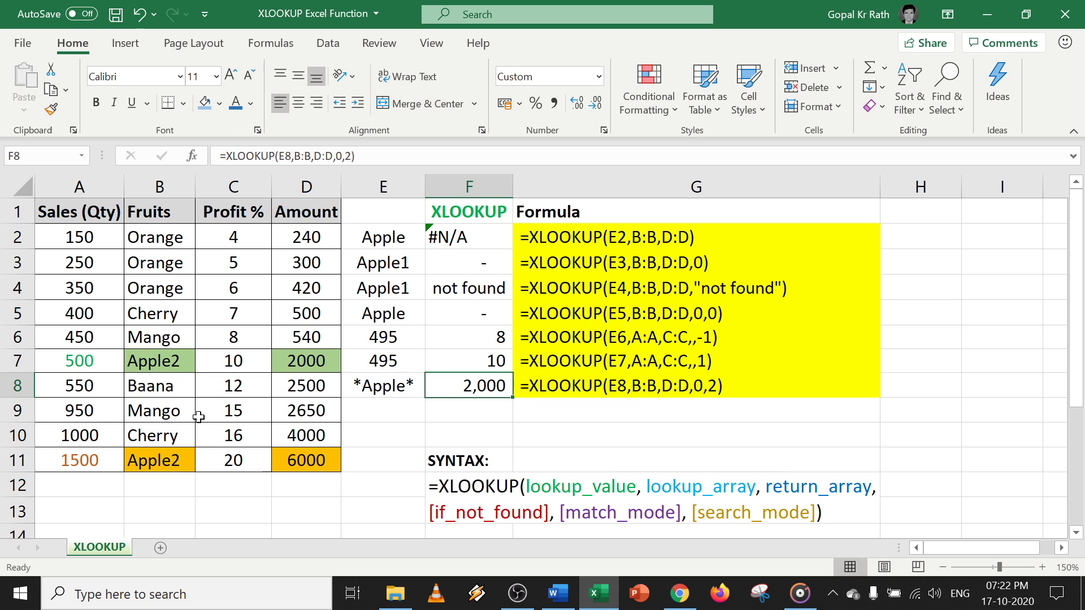
{"action": "left_click_drag", "start_coordinate": [86, 362], "coordinate": [290, 359]}
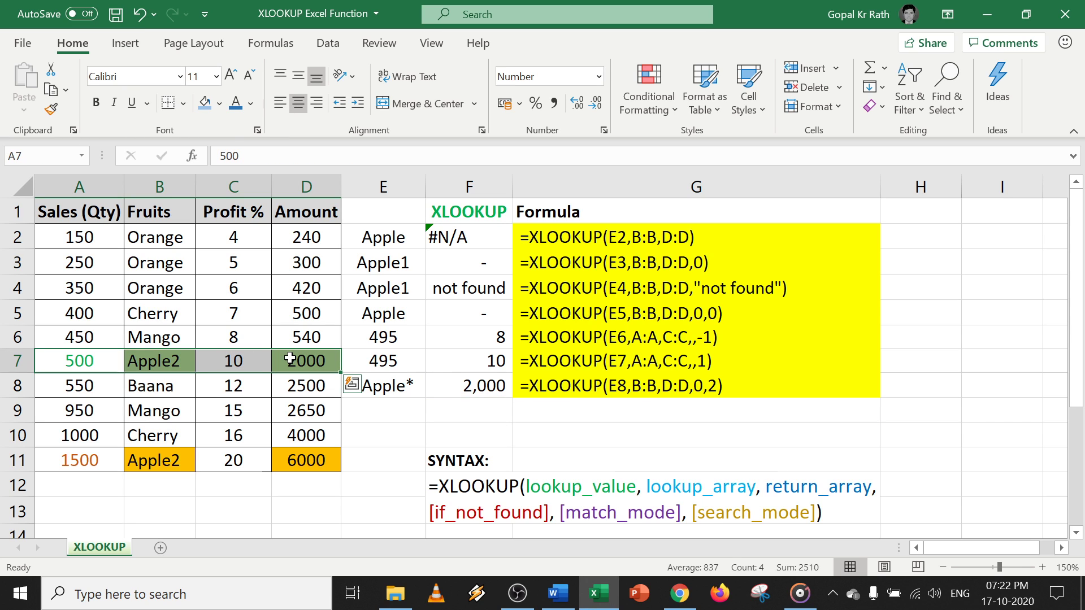
{"action": "left_click_drag", "start_coordinate": [393, 405], "coordinate": [460, 404]}
Fill row 8 into row 9 and set F9 to =XLOOKUP(E9,B:B,D:D,0,2,-1), returning 6,000.
{"action": "key", "text": "ctrl+d"}
{"action": "left_click", "coordinate": [478, 408]}
{"action": "key", "text": "F2"}
{"action": "key", "text": "Left"}
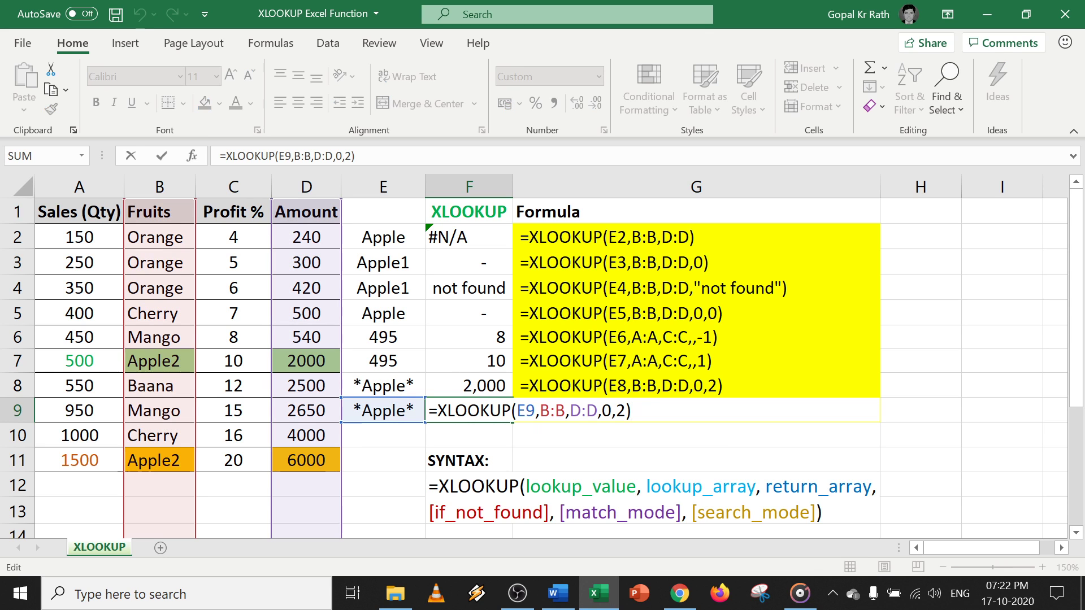
{"action": "type", "text": ","}
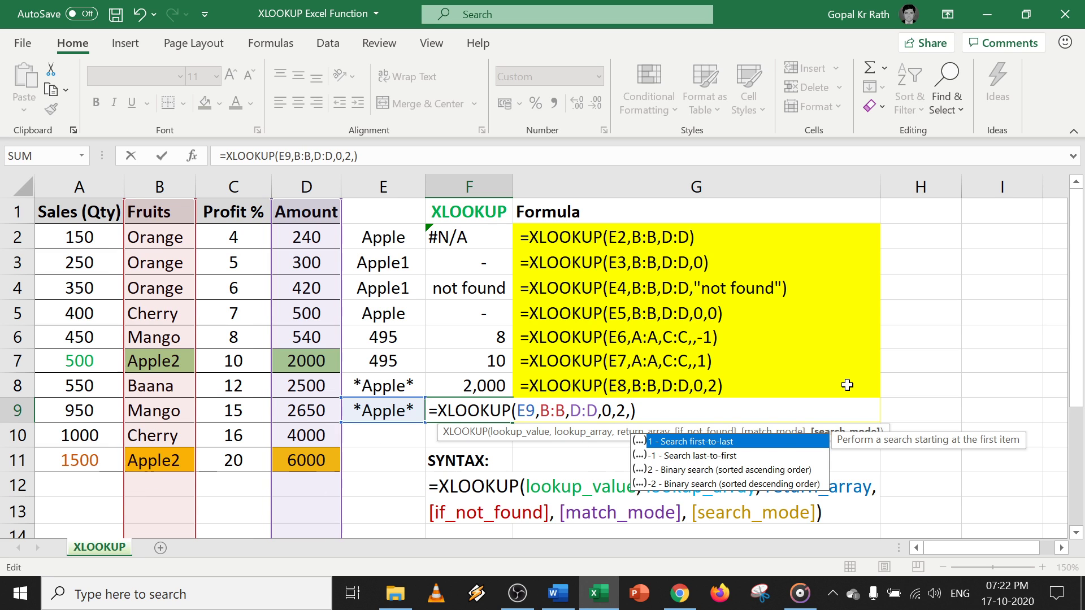
{"action": "type", "text": "-1"}
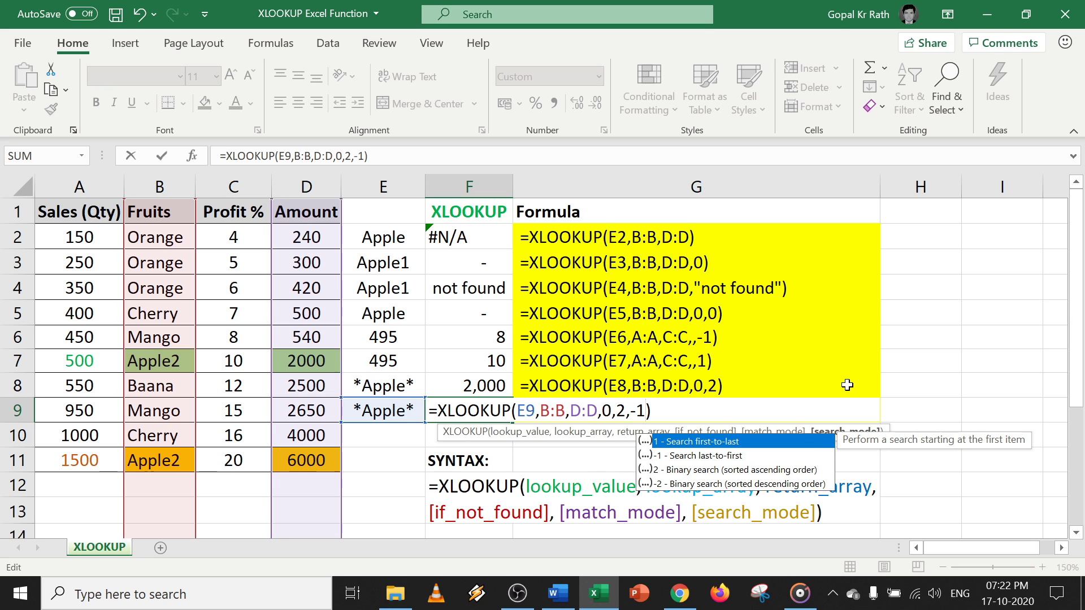
{"action": "key", "text": "Return"}
{"action": "key", "text": "Up"}
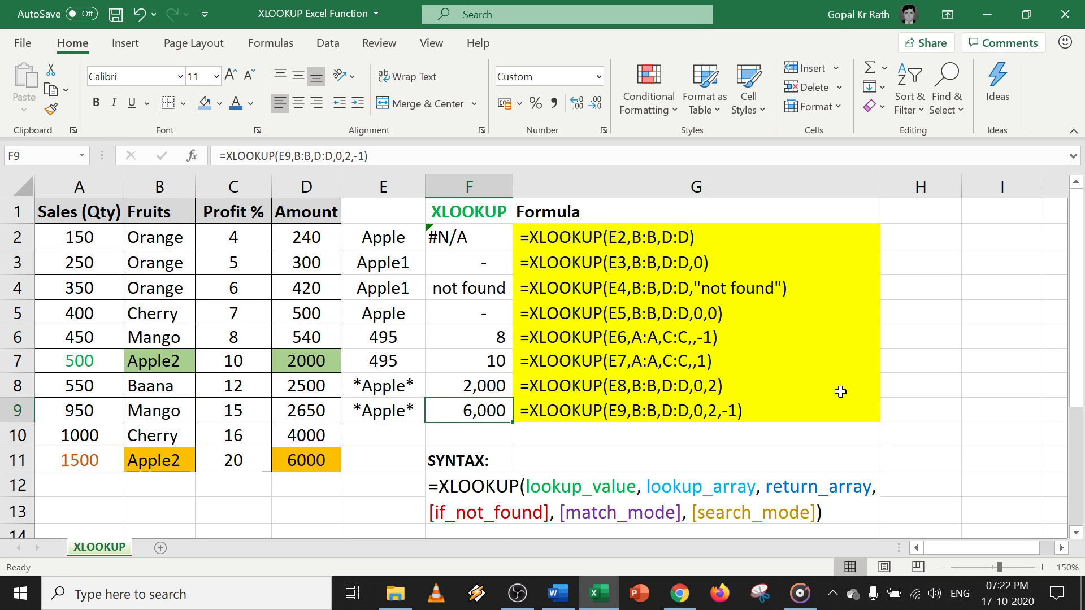
{"action": "left_click", "coordinate": [307, 464]}
{"action": "left_click", "coordinate": [484, 408]}
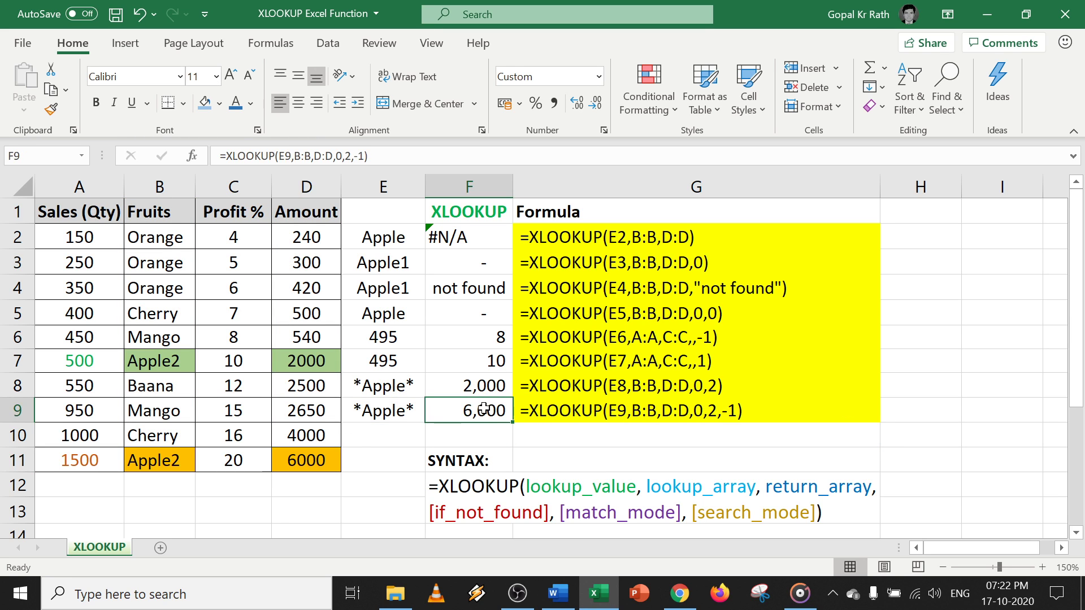